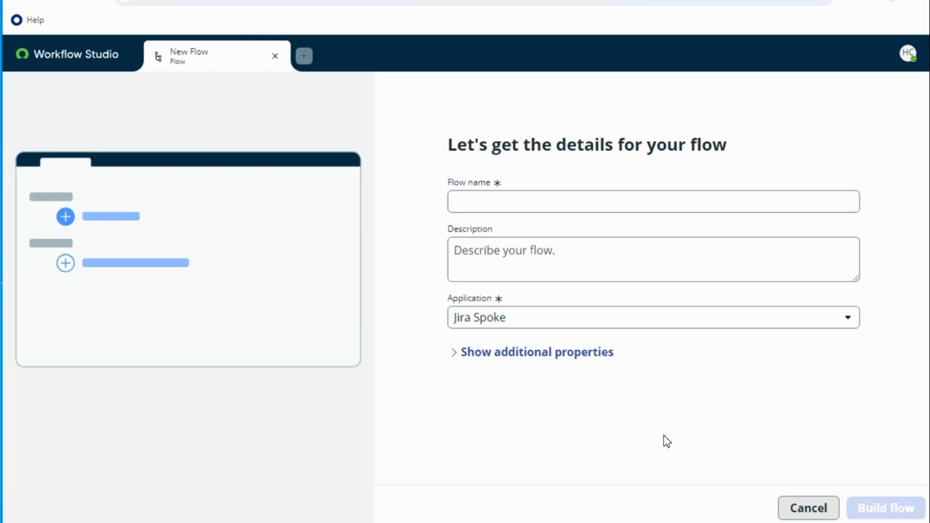
Step: Name the new flow "Send defect updates", set it to run as System user, and build it
{"action": "left_click", "coordinate": [587, 203]}
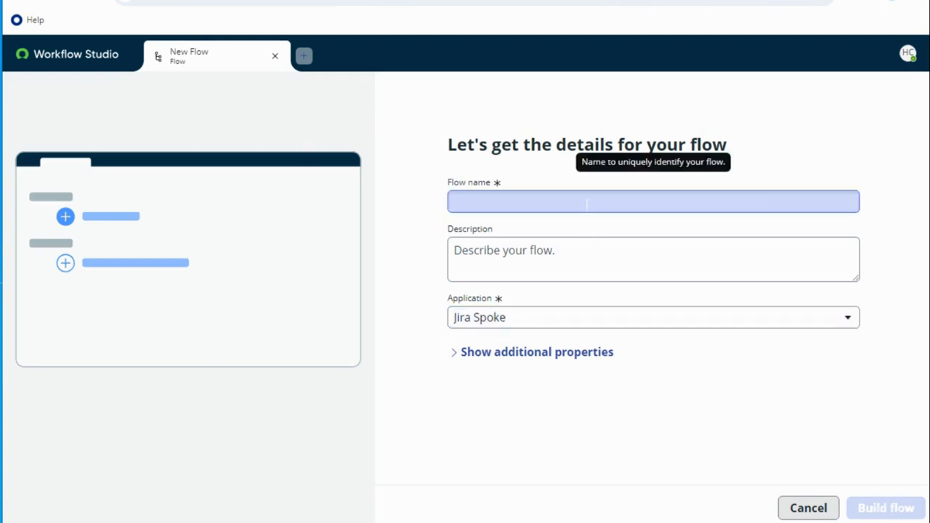
{"action": "type", "text": "Send"}
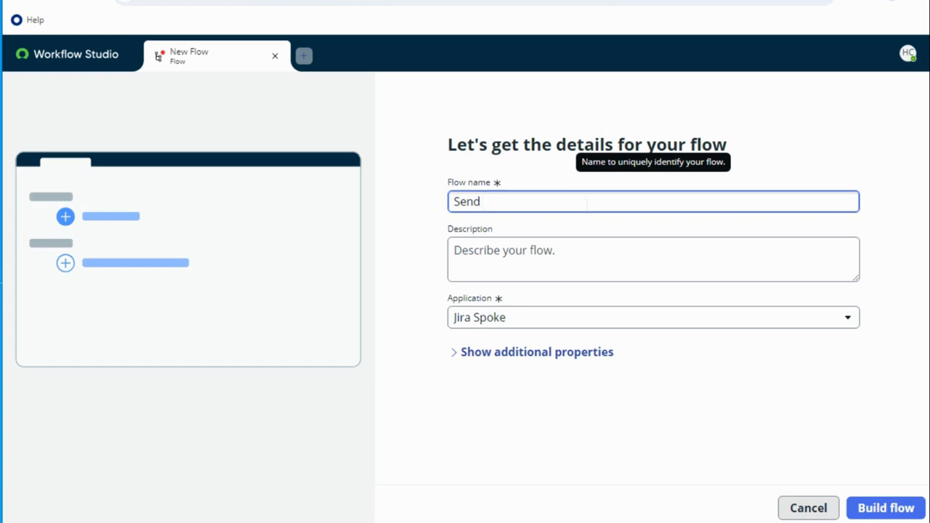
{"action": "type", "text": "defect updates"}
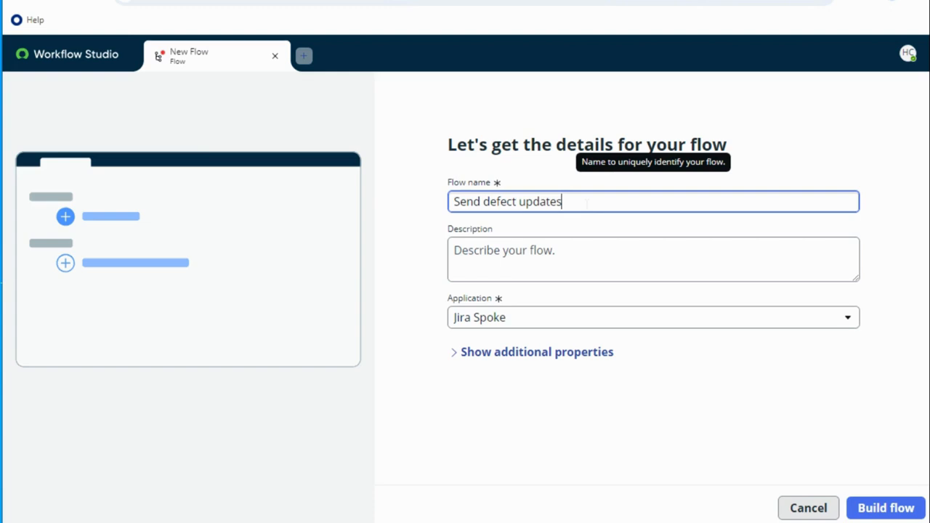
{"action": "left_click", "coordinate": [535, 353]}
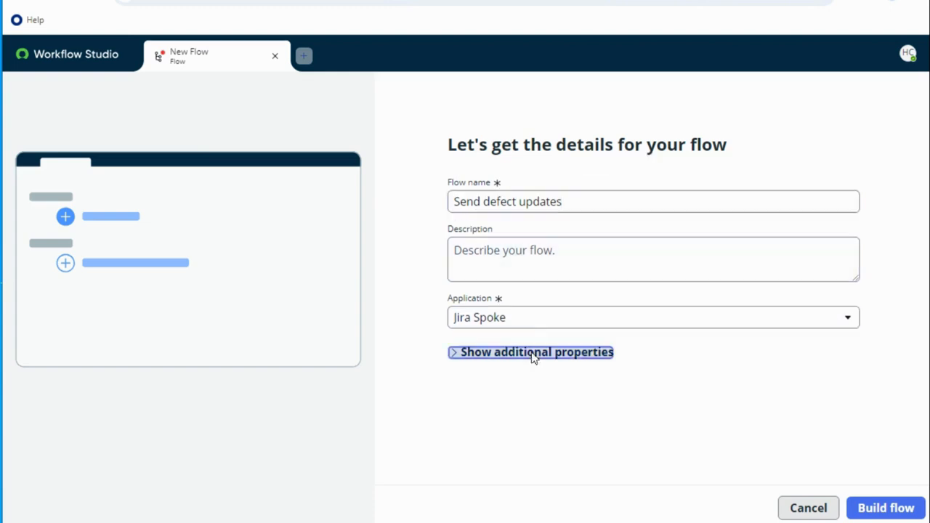
{"action": "left_click", "coordinate": [514, 425]}
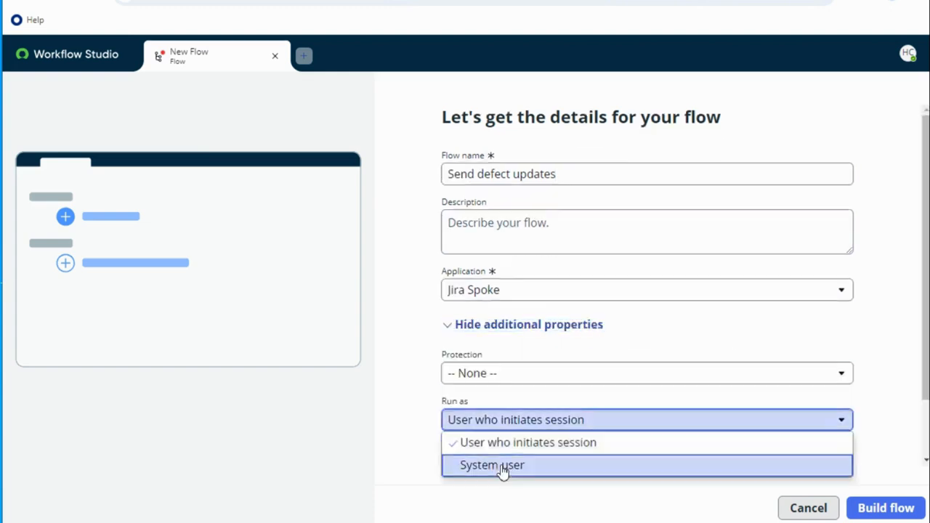
{"action": "left_click", "coordinate": [502, 468]}
{"action": "scroll", "coordinate": [903, 322], "scroll_direction": "down", "scroll_amount": 1}
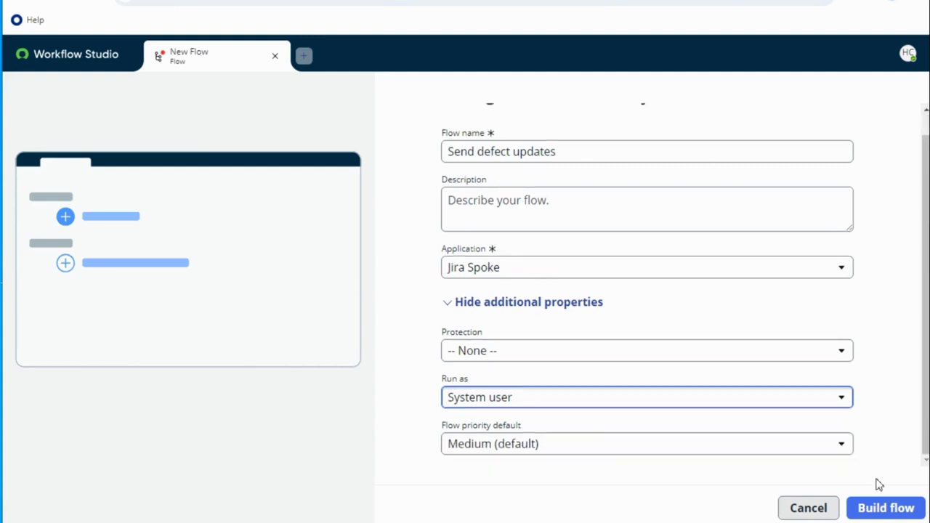
{"action": "left_click", "coordinate": [886, 511]}
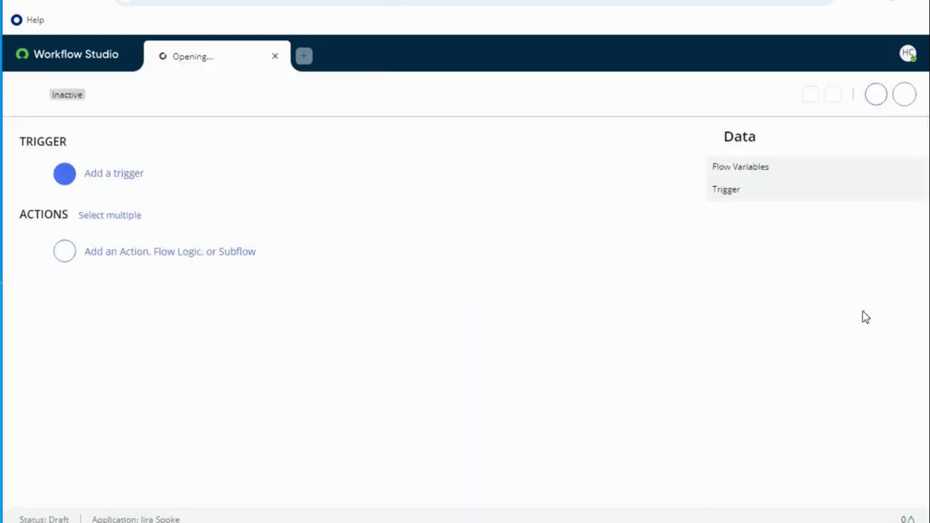
Step: Add a record Created or Updated trigger on the Defect [rm_defect] table
{"action": "left_click", "coordinate": [104, 179]}
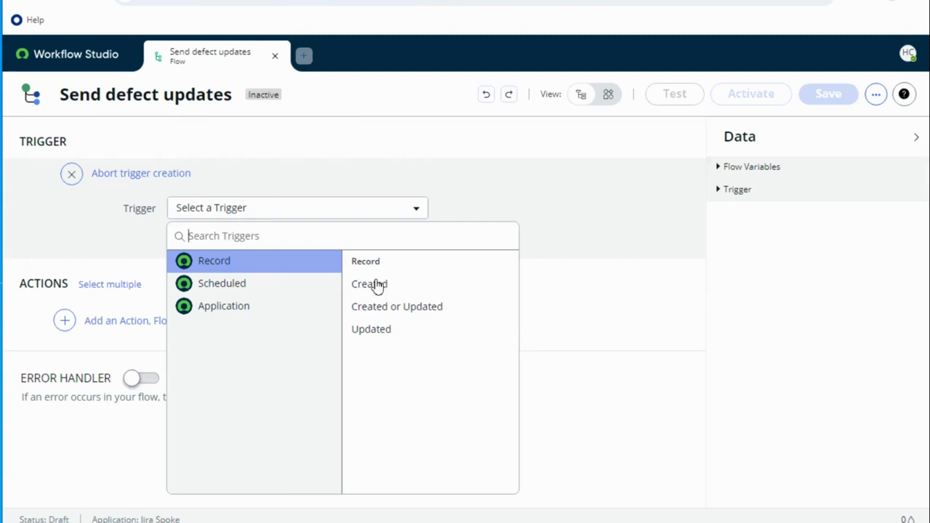
{"action": "left_click", "coordinate": [389, 306]}
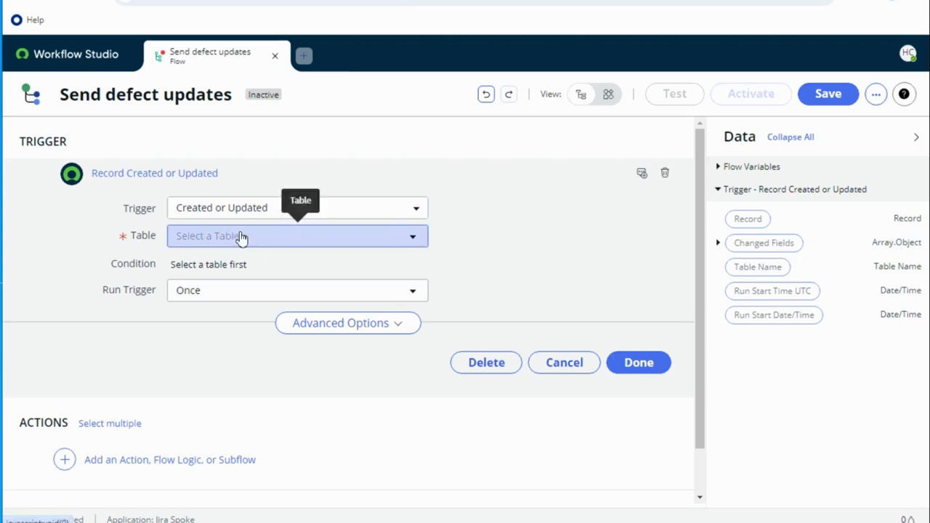
{"action": "left_click", "coordinate": [244, 239]}
{"action": "type", "text": "rm"}
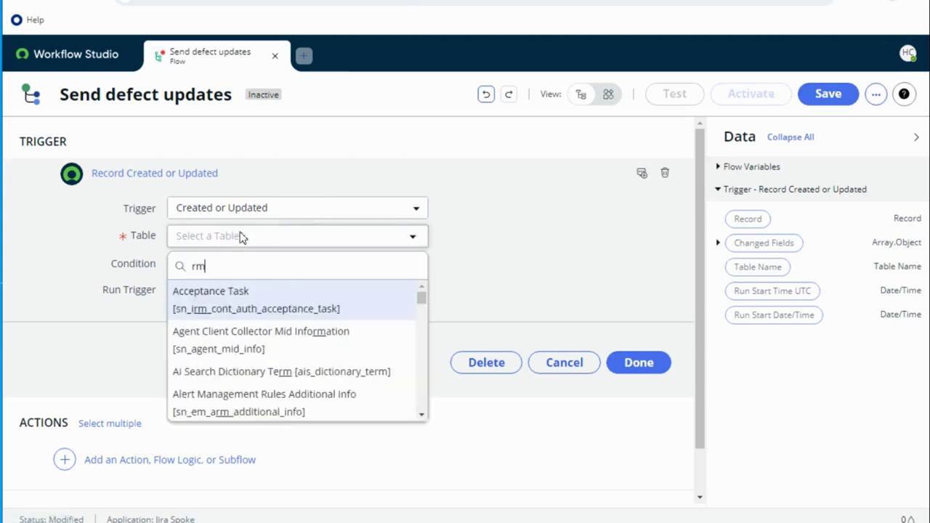
{"action": "type", "text": "_defect"}
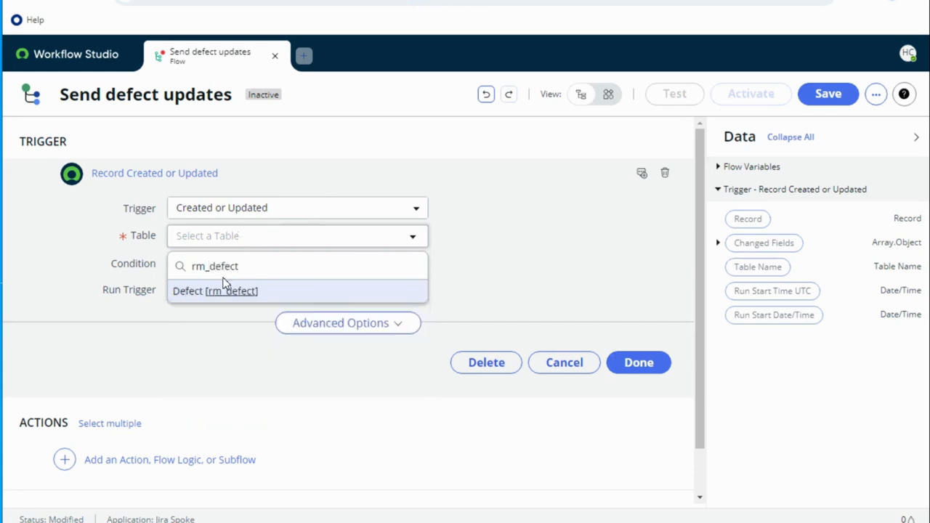
{"action": "left_click", "coordinate": [223, 291]}
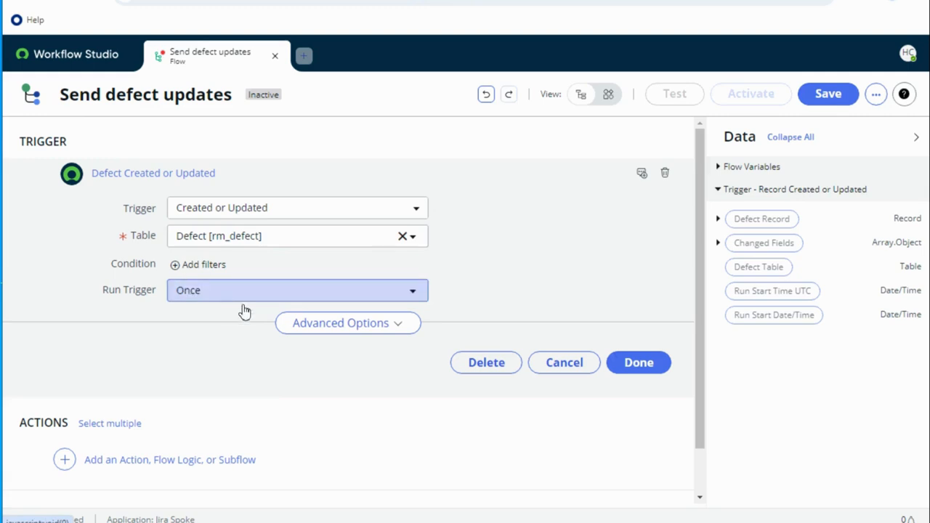
Step: Show the trigger's advanced options and add the condition External ID is not empty
{"action": "left_click", "coordinate": [318, 329]}
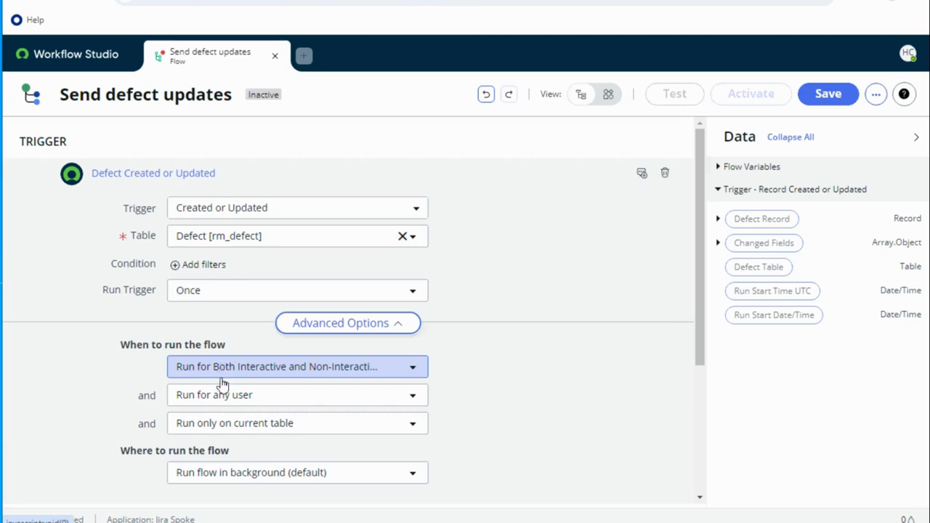
{"action": "left_click", "coordinate": [177, 267]}
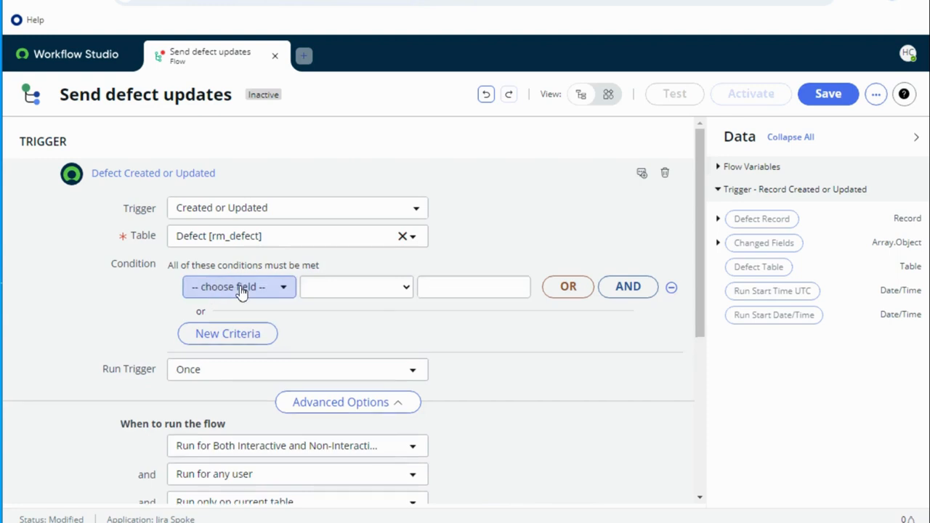
{"action": "left_click", "coordinate": [241, 288]}
{"action": "type", "text": "ex"}
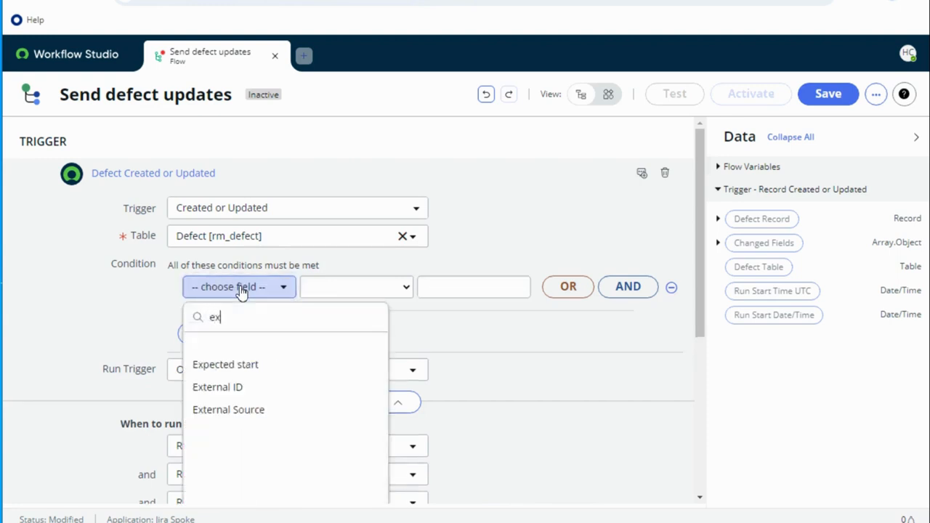
{"action": "type", "text": "ter"}
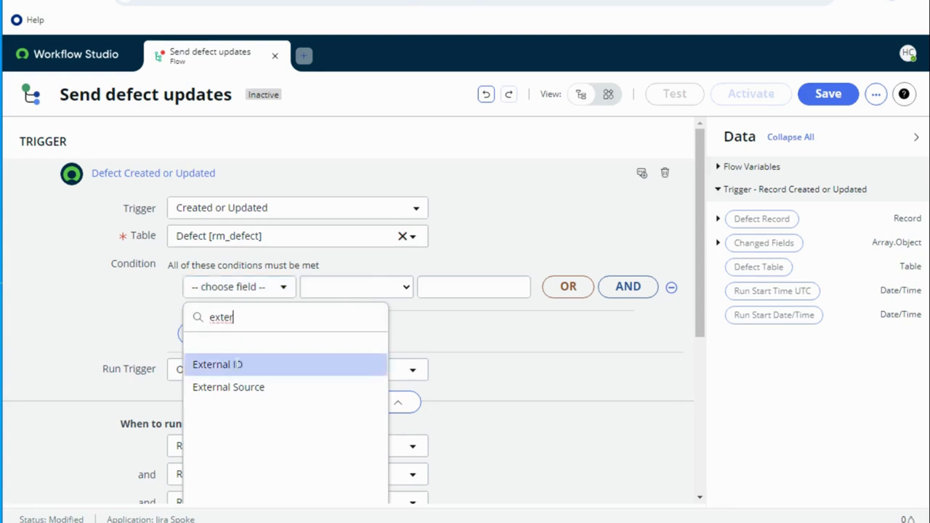
{"action": "left_click", "coordinate": [232, 364]}
{"action": "left_click", "coordinate": [353, 293]}
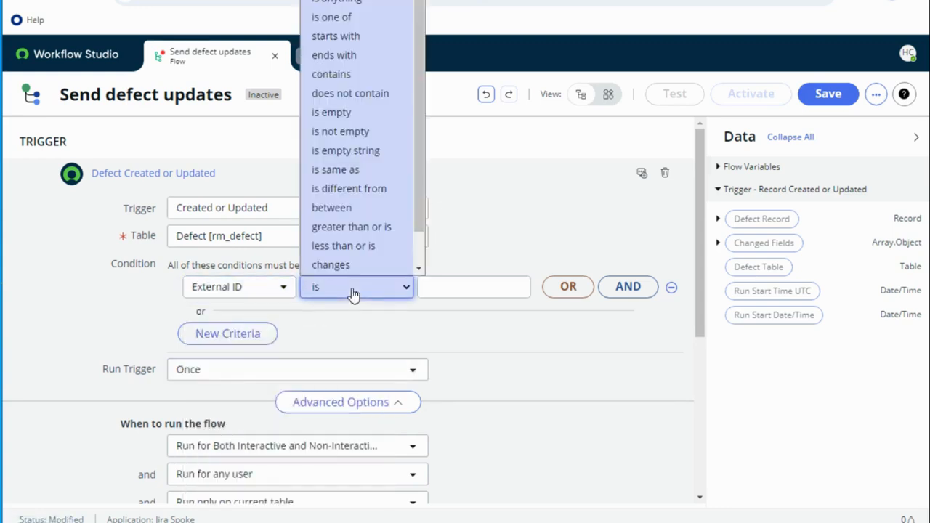
{"action": "left_click", "coordinate": [349, 132]}
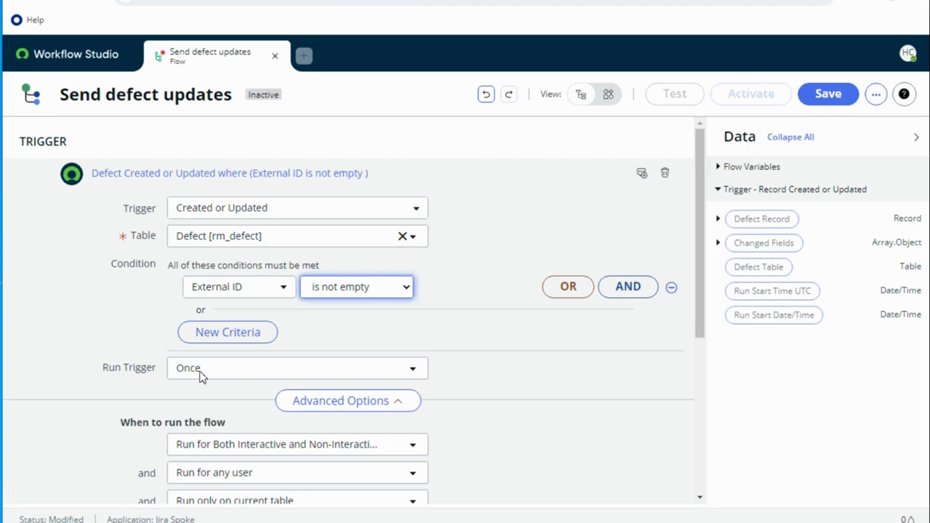
Step: Set the defect trigger's Run Trigger option to For every update
{"action": "left_click", "coordinate": [231, 378]}
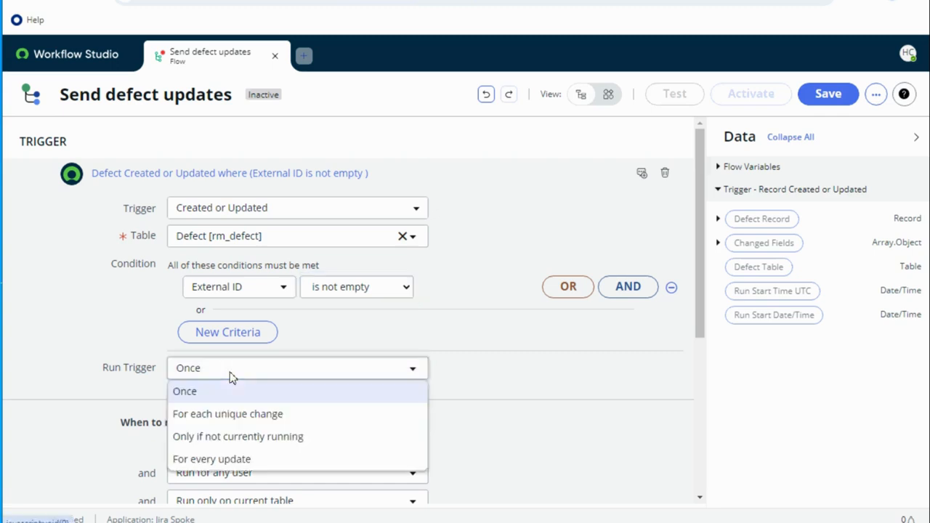
{"action": "left_click", "coordinate": [248, 414]}
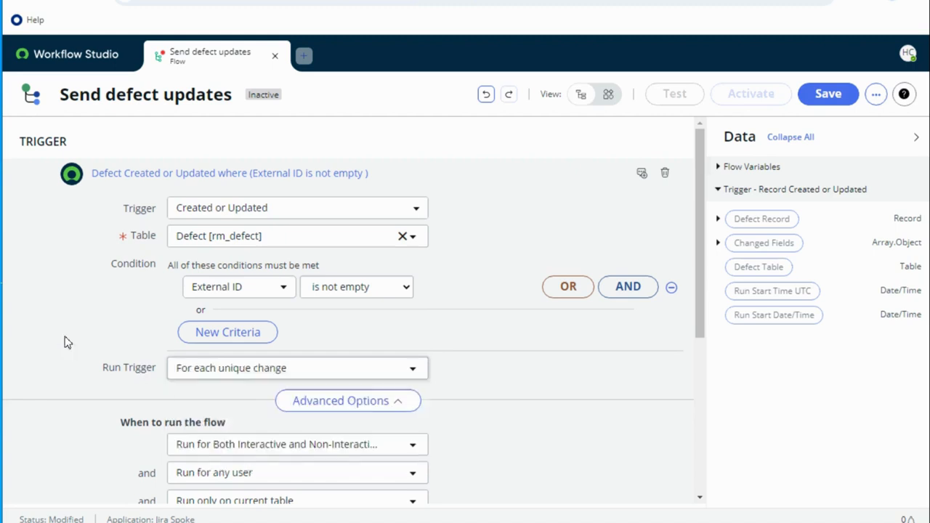
{"action": "left_click", "coordinate": [254, 372]}
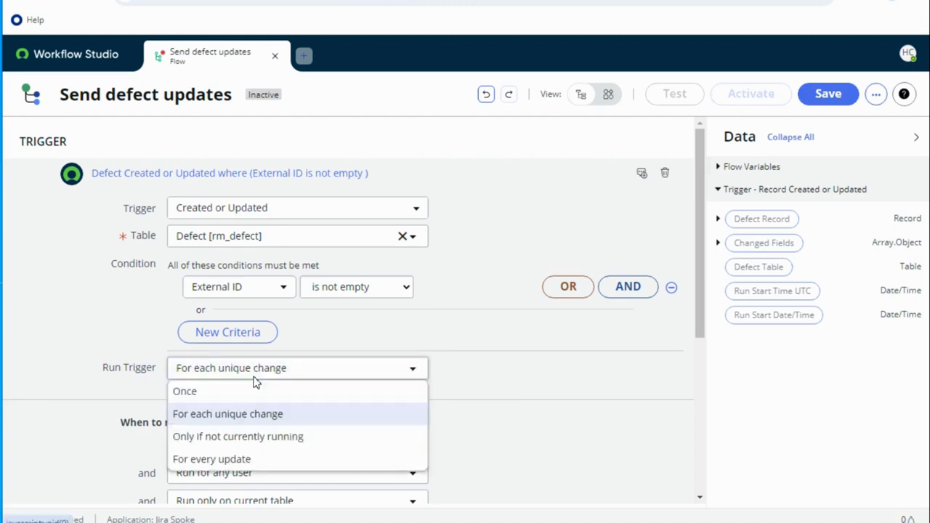
{"action": "left_click", "coordinate": [231, 458]}
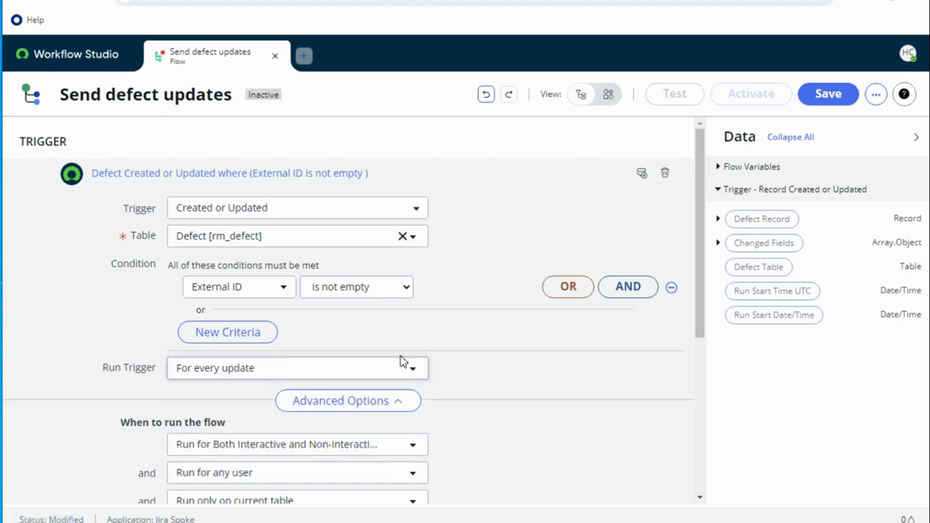
Step: Restrict the trigger to Only Run for User Interactive Session and complete the trigger setup
{"action": "scroll", "coordinate": [525, 353], "scroll_direction": "down", "scroll_amount": 3}
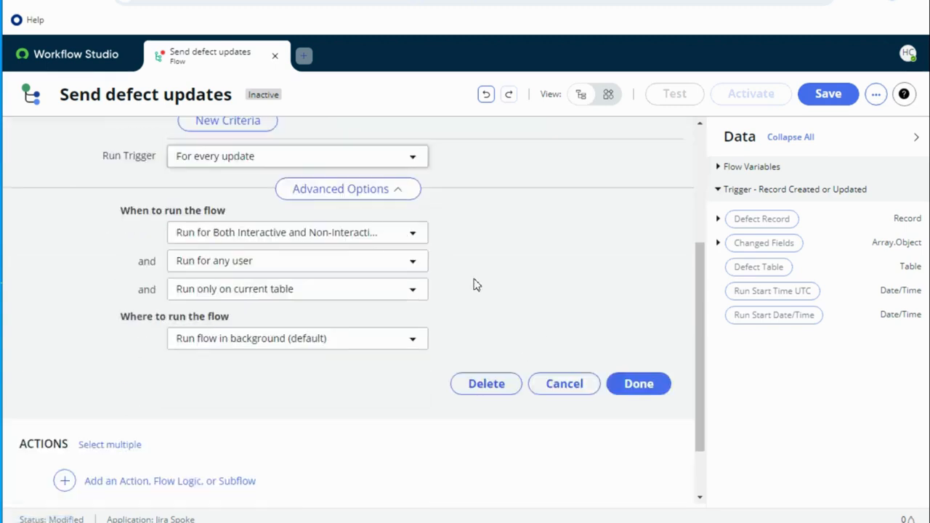
{"action": "left_click", "coordinate": [354, 245]}
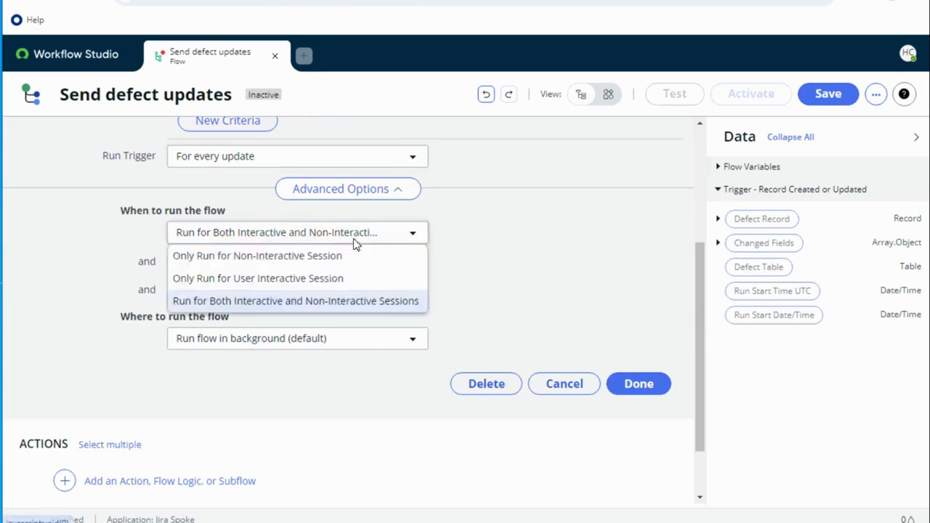
{"action": "left_click", "coordinate": [318, 279]}
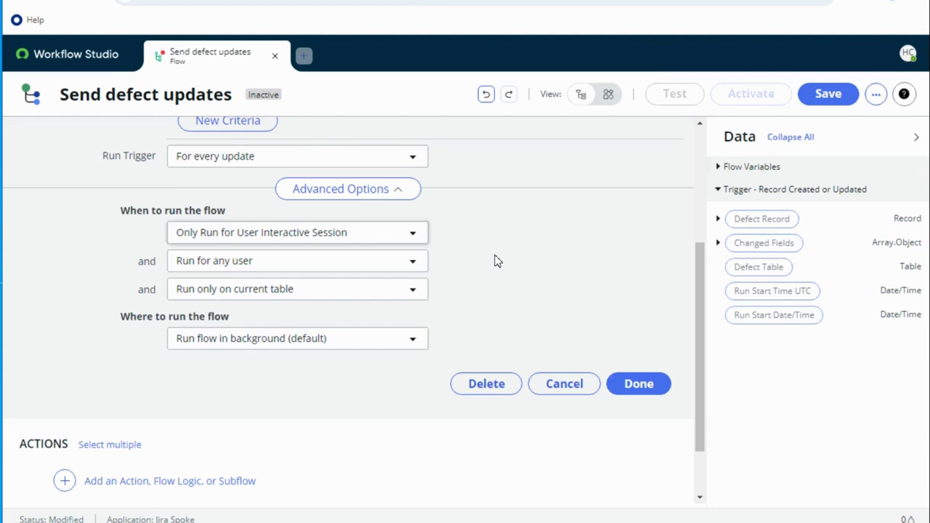
{"action": "left_click", "coordinate": [639, 384]}
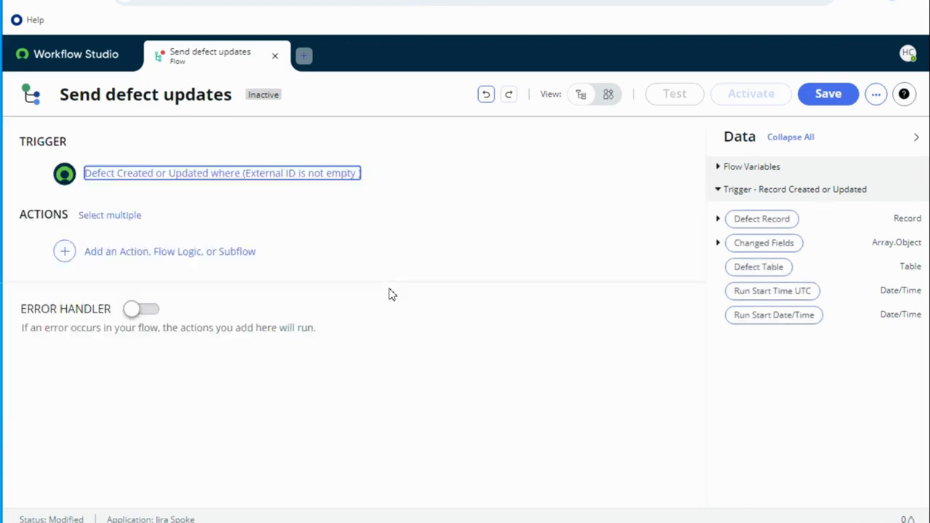
Step: Search the actions for "update iss" and add the Update Issue action to the flow
{"action": "left_click", "coordinate": [145, 258]}
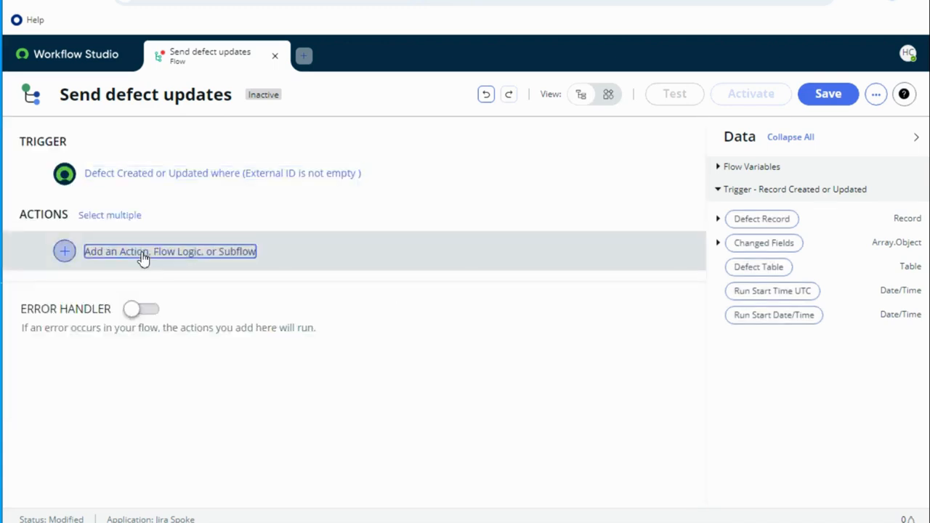
{"action": "left_click", "coordinate": [144, 256]}
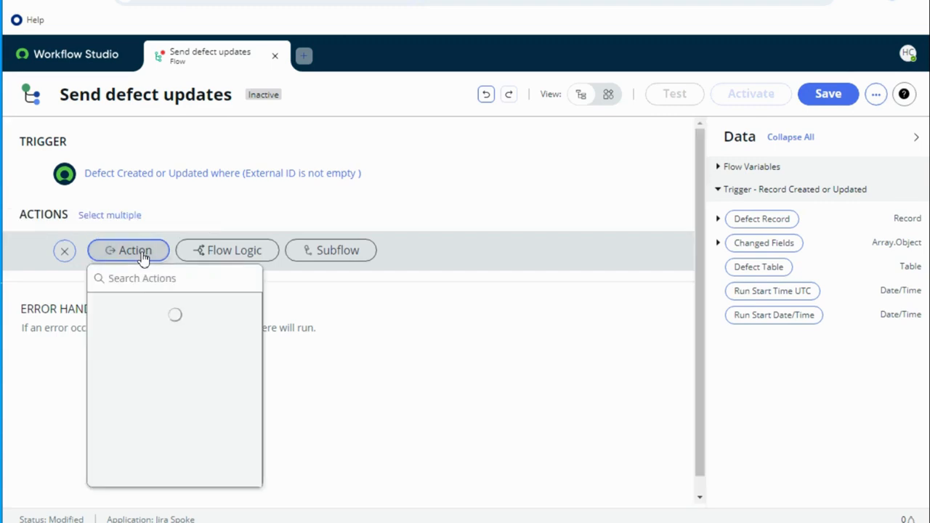
{"action": "left_click", "coordinate": [151, 280]}
{"action": "type", "text": "update"}
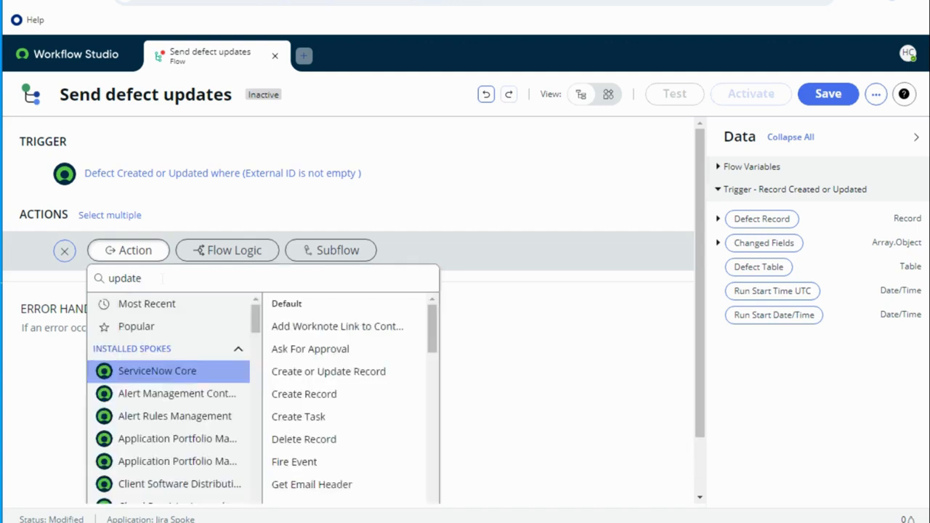
{"action": "type", "text": " iss"}
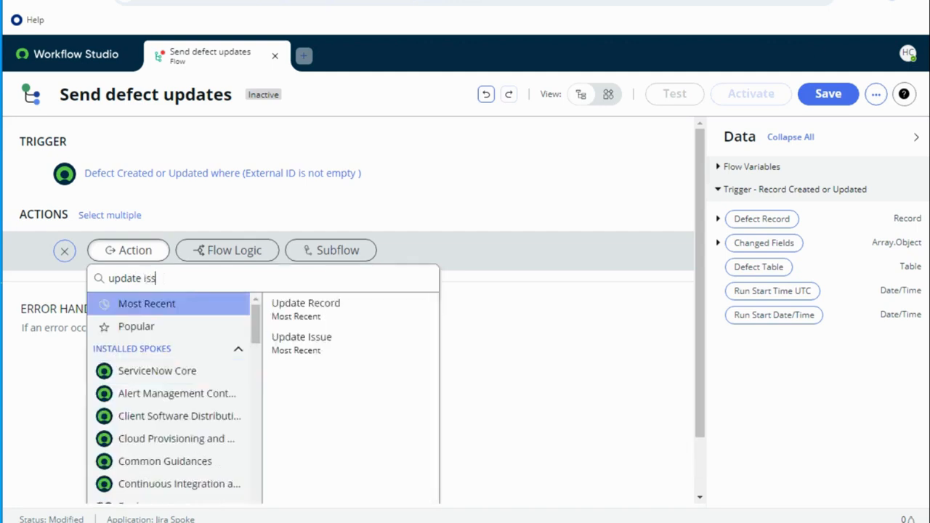
{"action": "left_click", "coordinate": [302, 322]}
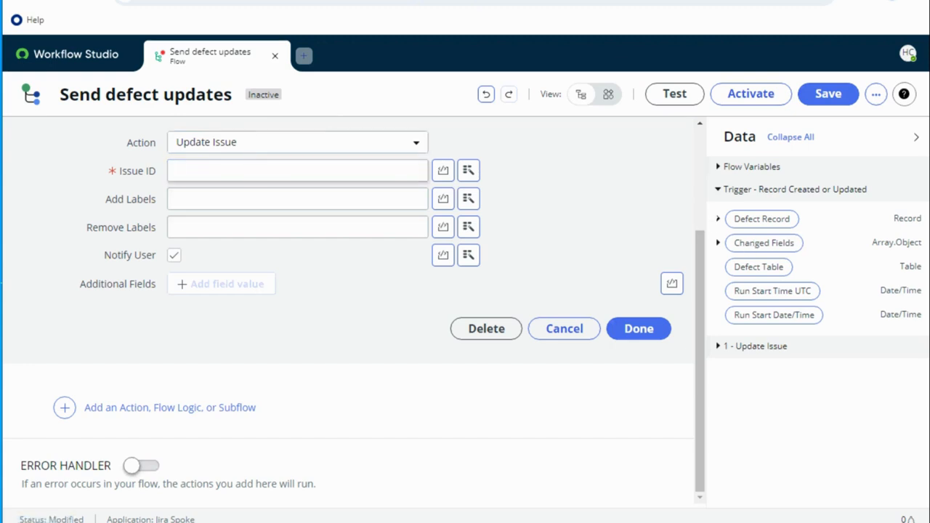
Step: Set the Update Issue action's Issue ID to the External ID from the trigger's Defect Record
{"action": "left_click", "coordinate": [718, 220]}
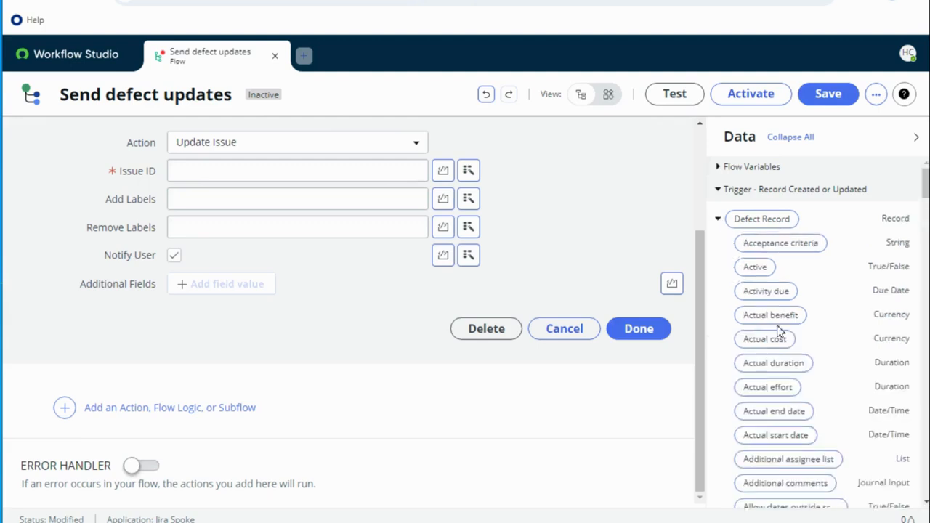
{"action": "scroll", "coordinate": [777, 329], "scroll_direction": "down", "scroll_amount": 8}
{"action": "scroll", "coordinate": [777, 328], "scroll_direction": "down", "scroll_amount": 5}
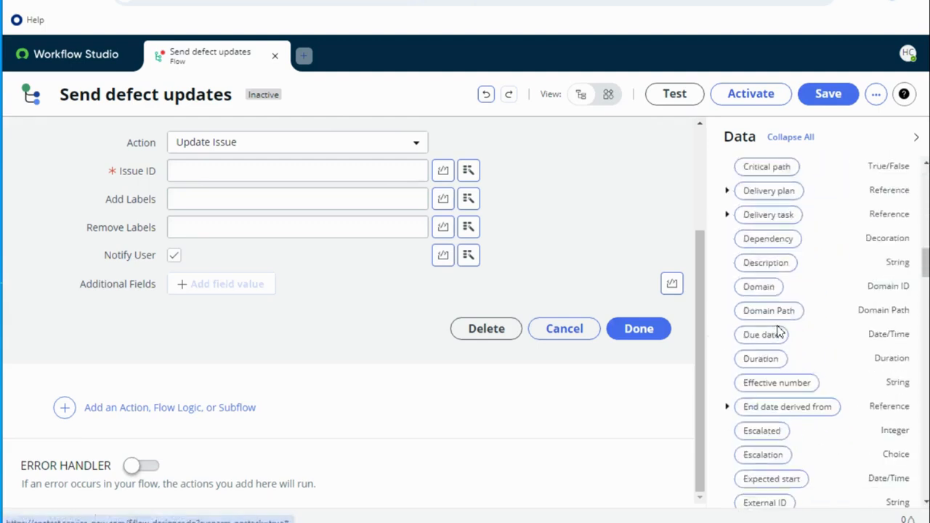
{"action": "scroll", "coordinate": [778, 328], "scroll_direction": "down", "scroll_amount": 4}
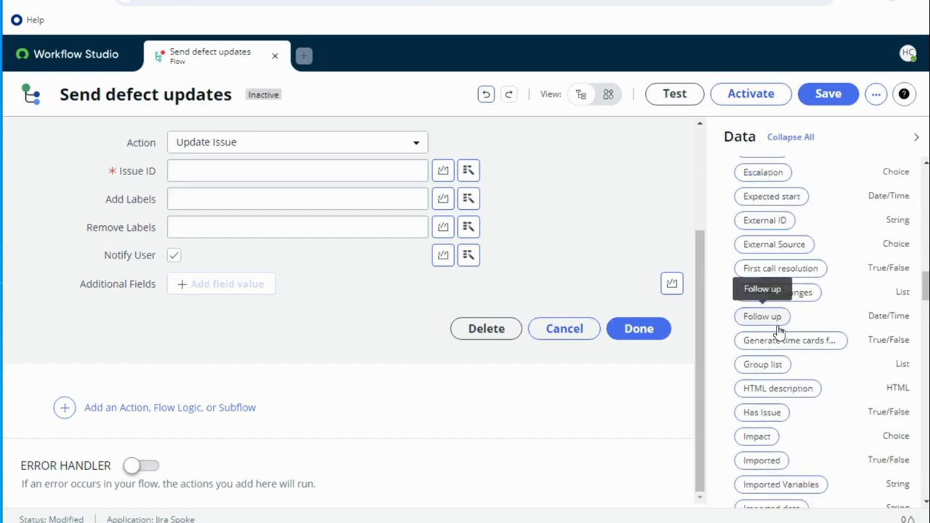
{"action": "scroll", "coordinate": [778, 330], "scroll_direction": "down", "scroll_amount": 4}
{"action": "scroll", "coordinate": [779, 331], "scroll_direction": "up", "scroll_amount": 4}
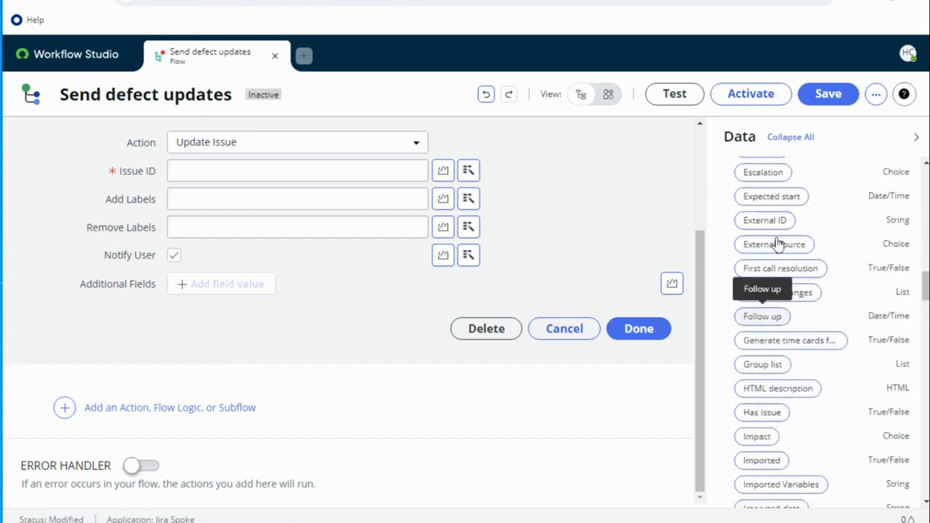
{"action": "left_click_drag", "start_coordinate": [771, 221], "coordinate": [353, 177]}
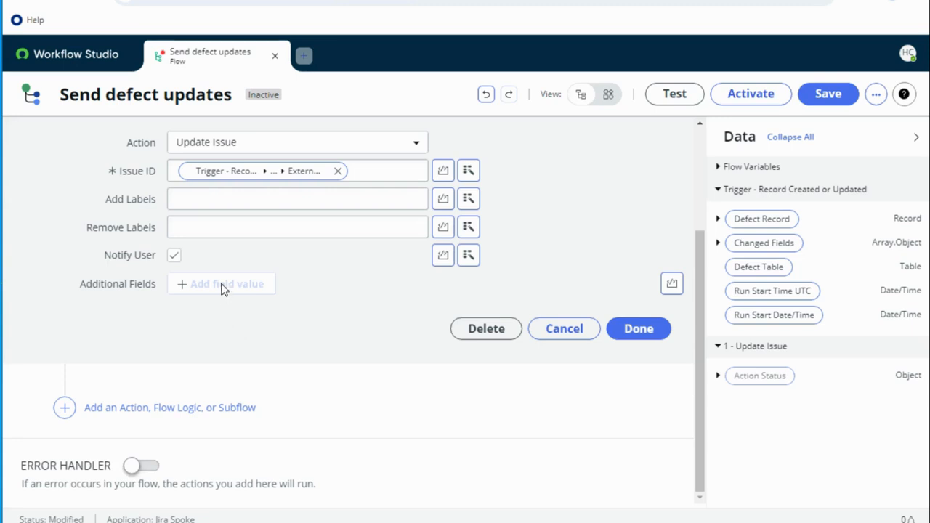
Step: Search the actions for "encoded" and insert the Generate Encoded Query action before Update Issue
{"action": "scroll", "coordinate": [251, 351], "scroll_direction": "up", "scroll_amount": 3}
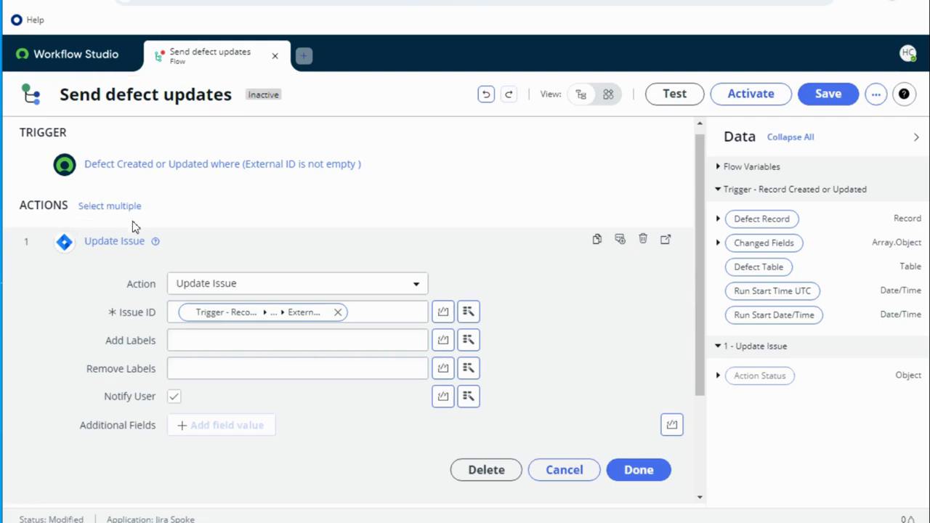
{"action": "mouse_move", "coordinate": [64, 230]}
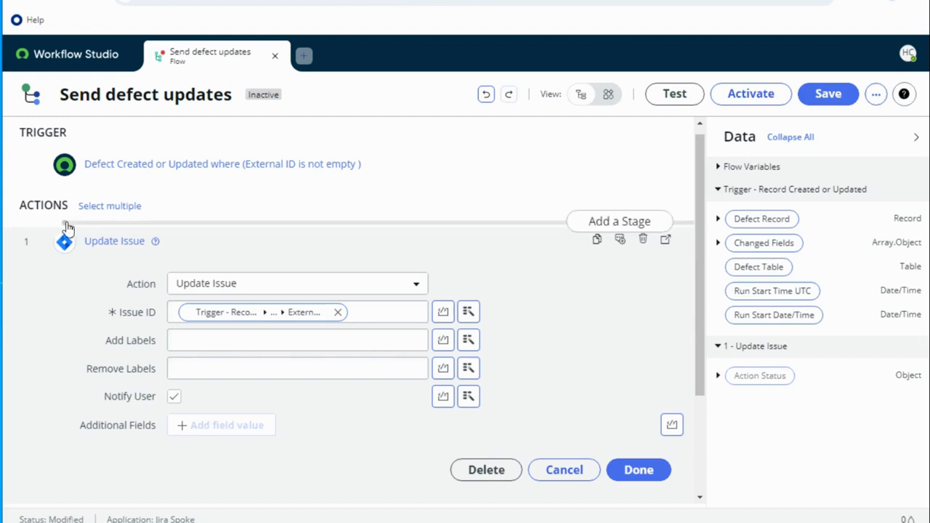
{"action": "left_click", "coordinate": [64, 224]}
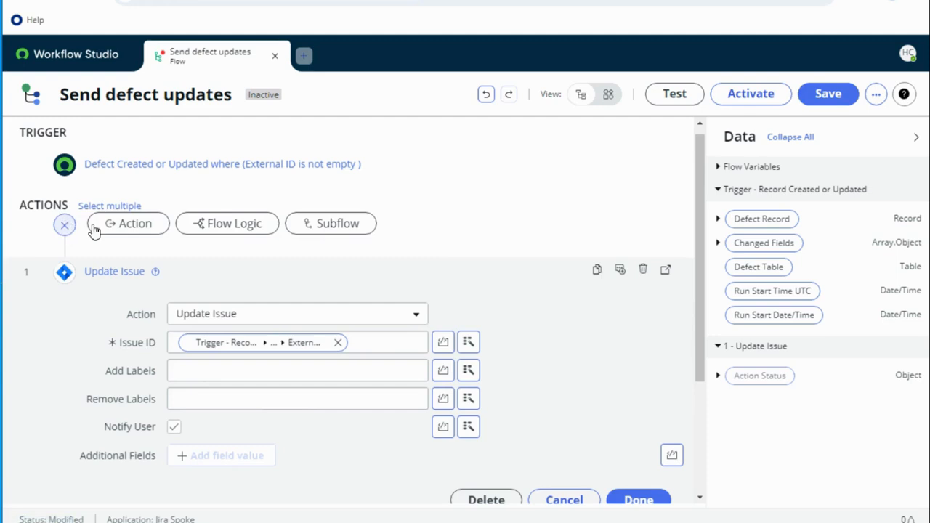
{"action": "left_click", "coordinate": [125, 224]}
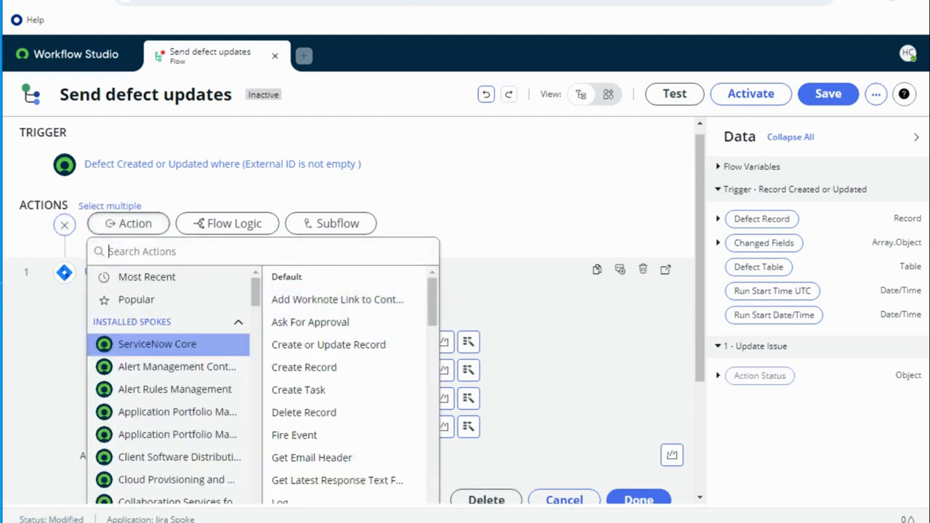
{"action": "type", "text": "encoded"}
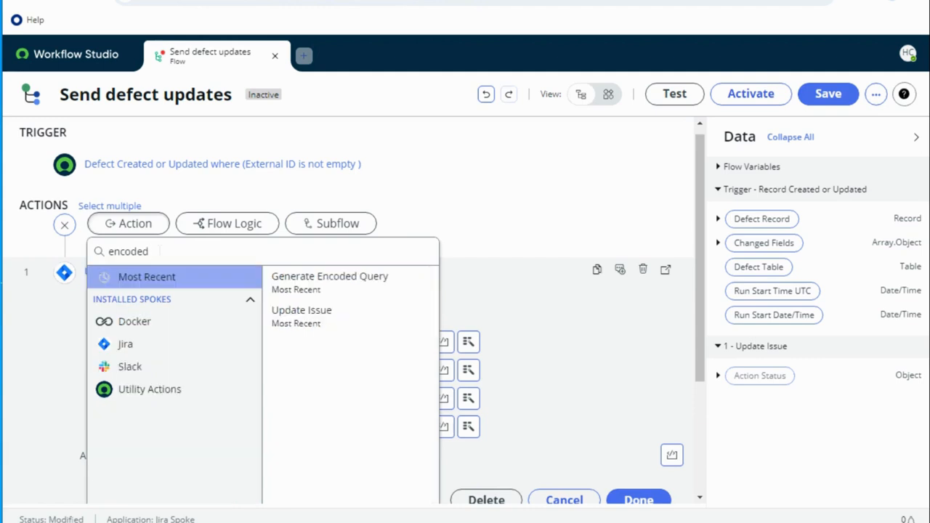
{"action": "left_click", "coordinate": [317, 283]}
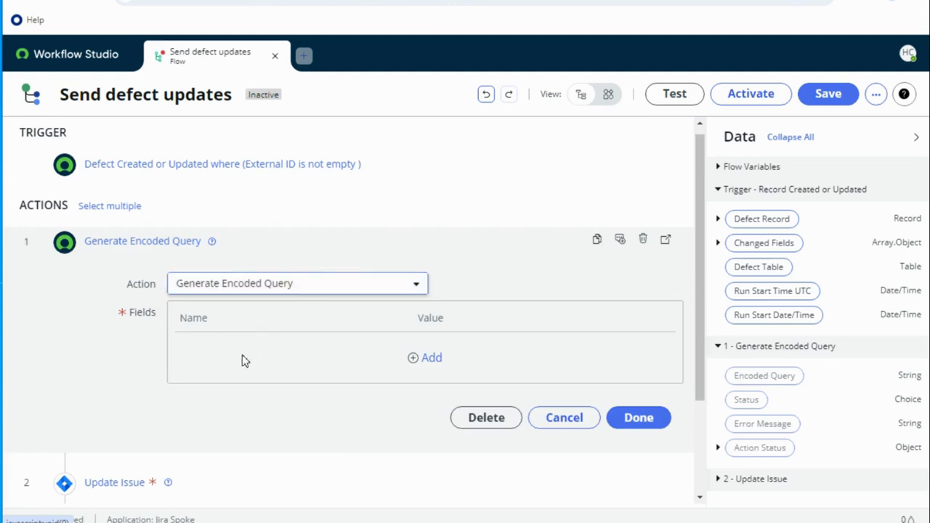
Step: Add a field named "summary" to the Generate Encoded Query action
{"action": "left_click", "coordinate": [430, 358]}
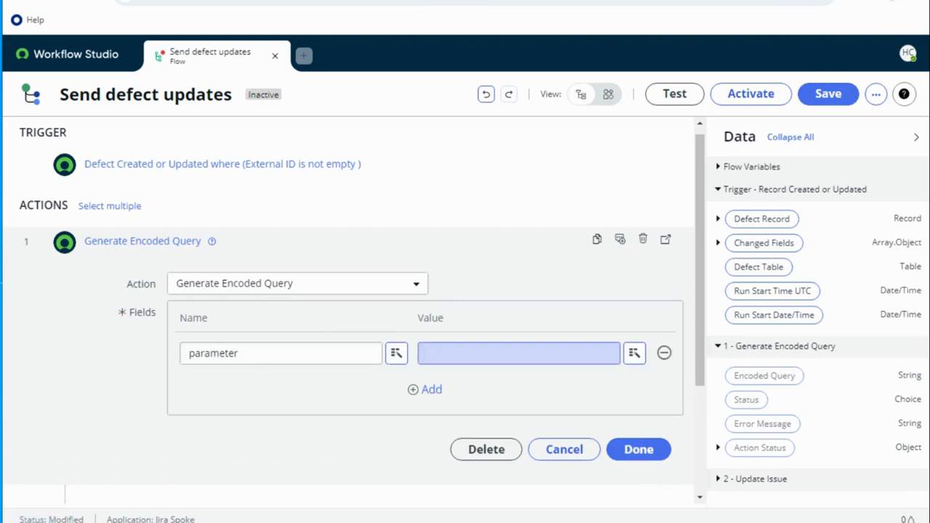
{"action": "left_click", "coordinate": [252, 353]}
{"action": "double_click", "coordinate": [252, 353]}
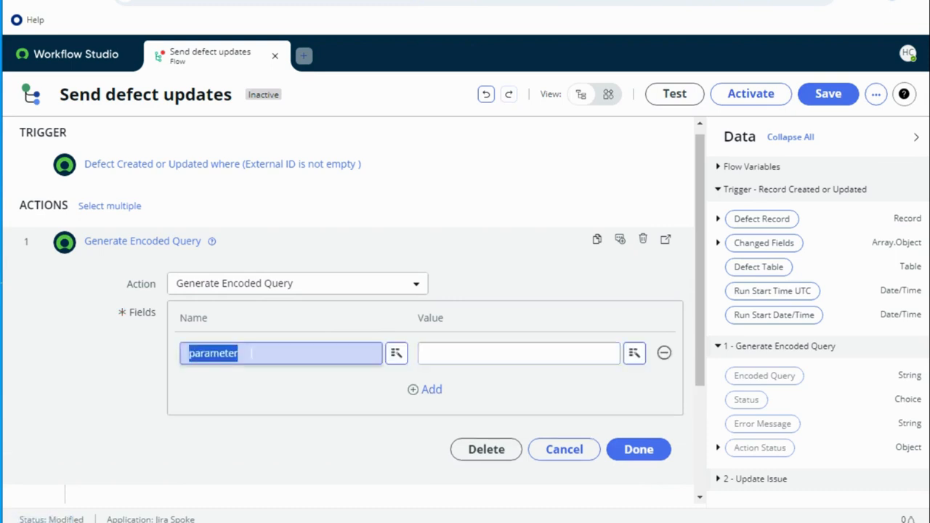
{"action": "type", "text": "summary"}
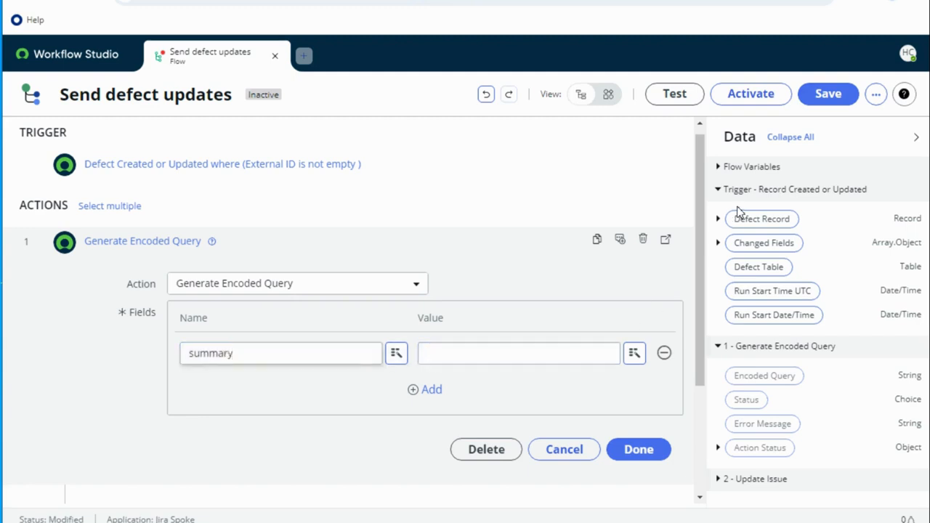
Step: Set the summary field's value to the Short description from the trigger's Defect Record
{"action": "left_click", "coordinate": [718, 221]}
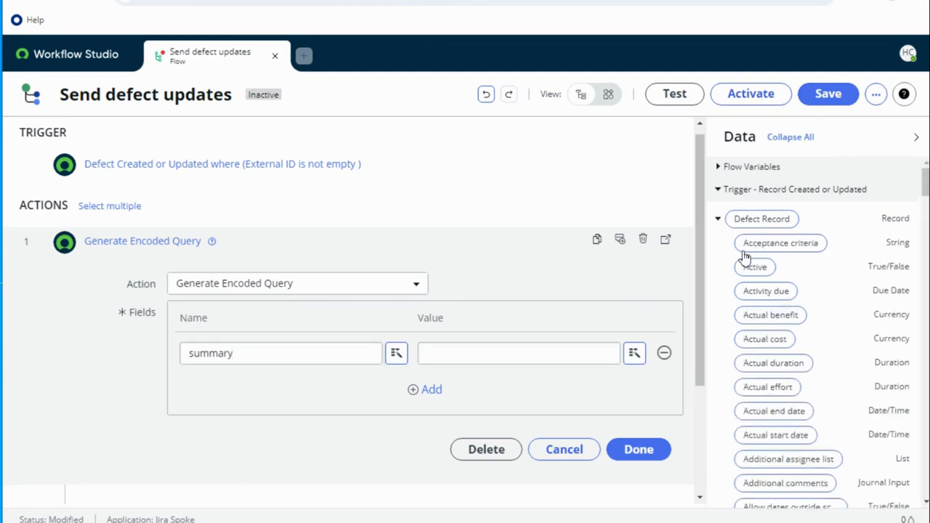
{"action": "scroll", "coordinate": [784, 363], "scroll_direction": "down", "scroll_amount": 2}
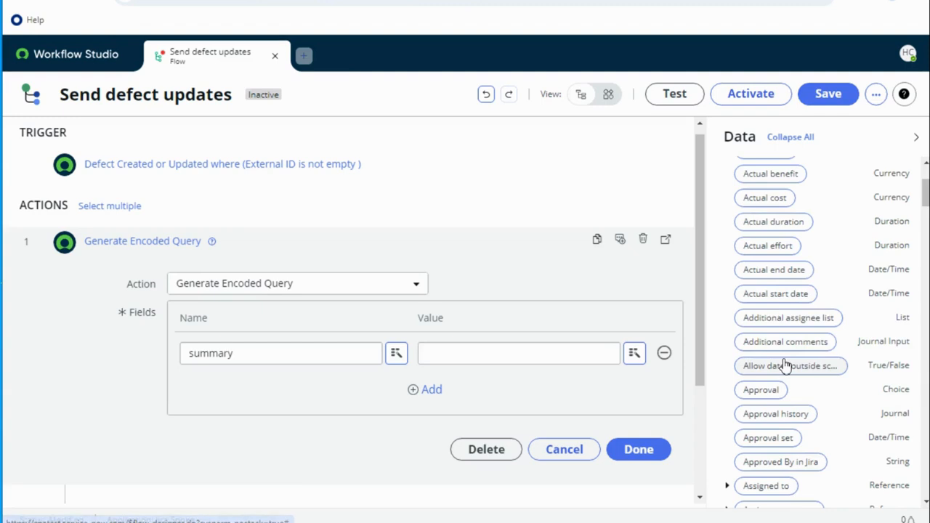
{"action": "scroll", "coordinate": [784, 363], "scroll_direction": "down", "scroll_amount": 7}
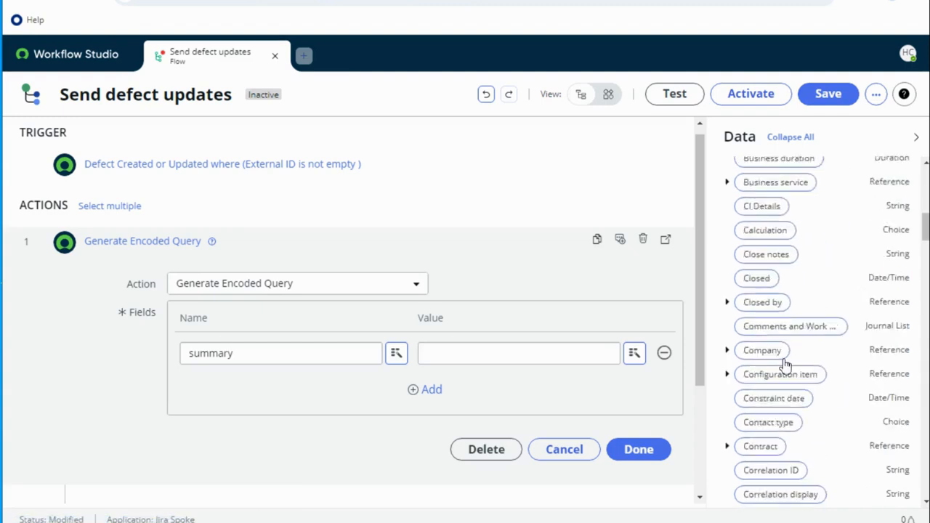
{"action": "scroll", "coordinate": [784, 363], "scroll_direction": "down", "scroll_amount": 5}
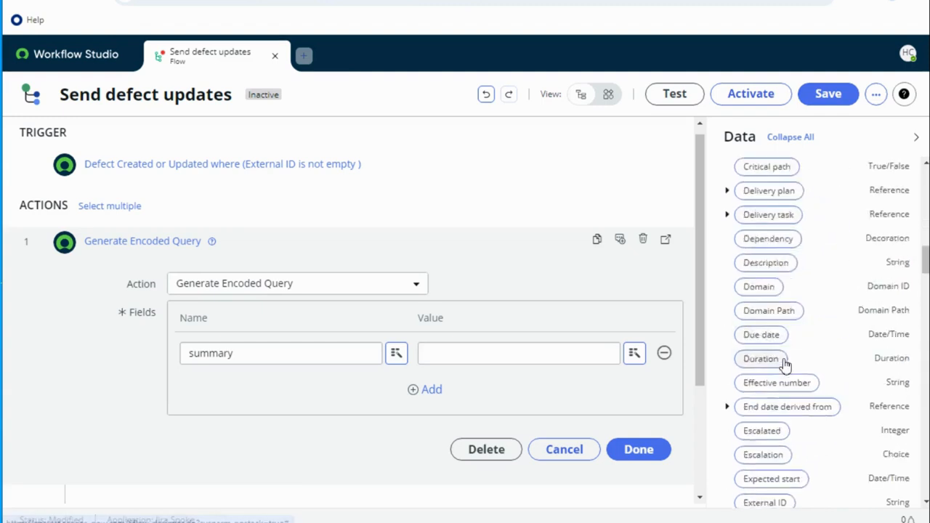
{"action": "scroll", "coordinate": [784, 363], "scroll_direction": "down", "scroll_amount": 3}
{"action": "scroll", "coordinate": [785, 363], "scroll_direction": "down", "scroll_amount": 4}
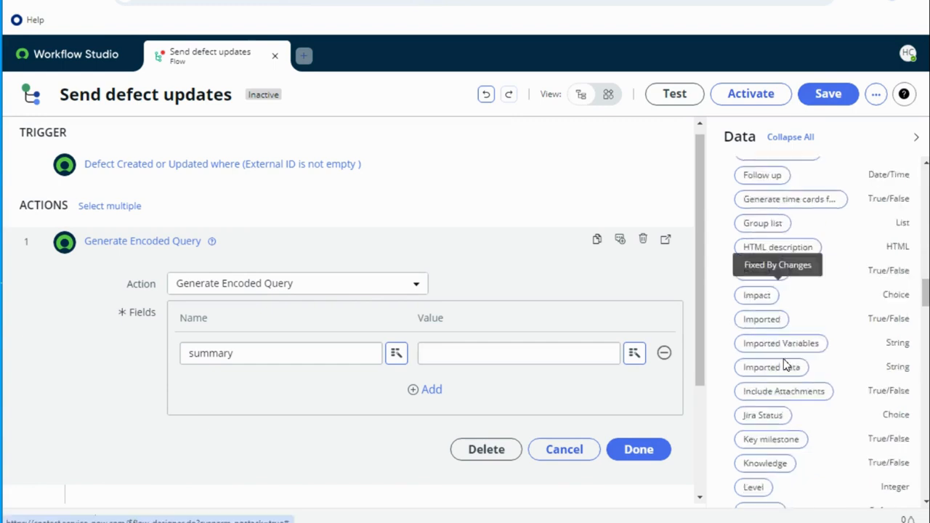
{"action": "scroll", "coordinate": [784, 364], "scroll_direction": "down", "scroll_amount": 4}
{"action": "scroll", "coordinate": [785, 363], "scroll_direction": "down", "scroll_amount": 4}
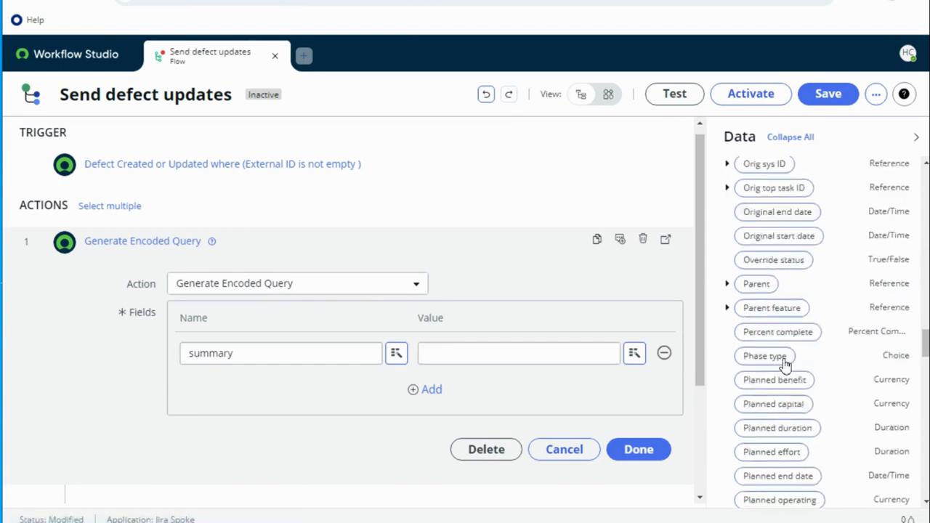
{"action": "scroll", "coordinate": [784, 363], "scroll_direction": "down", "scroll_amount": 10}
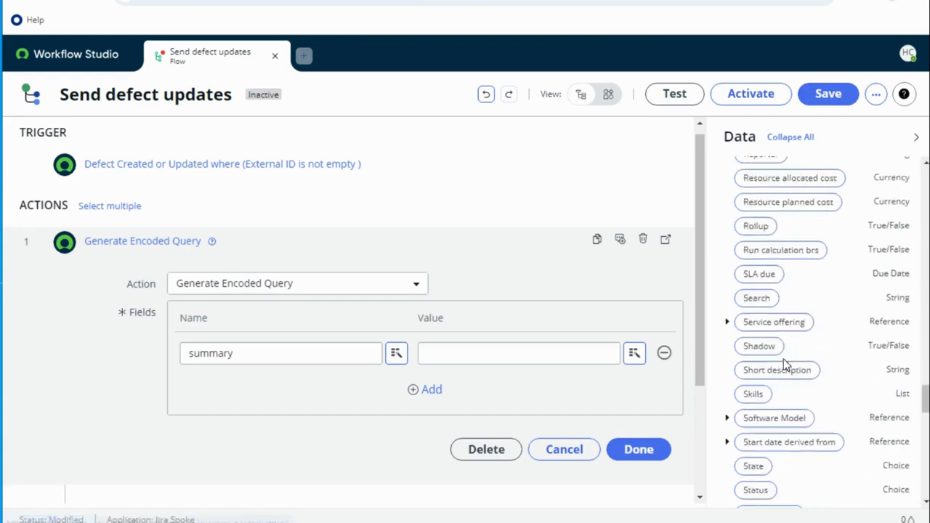
{"action": "left_click_drag", "start_coordinate": [761, 372], "coordinate": [475, 360]}
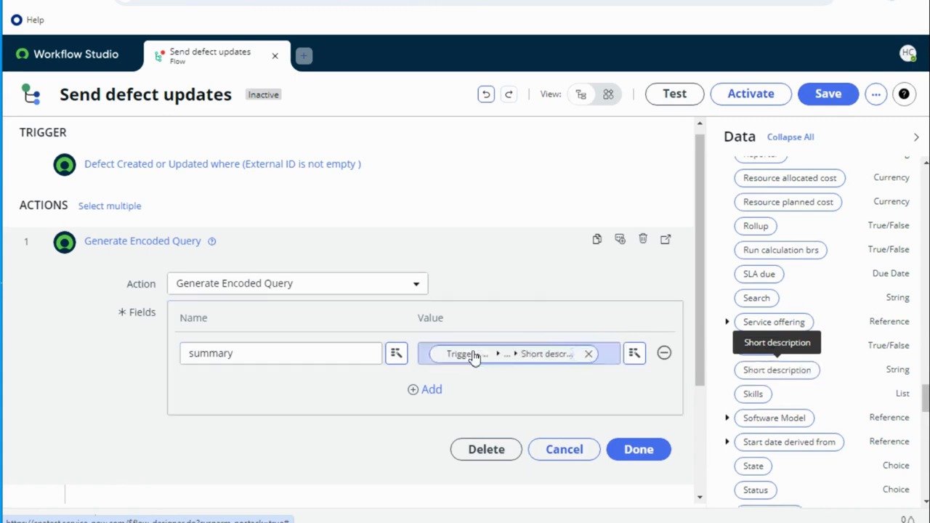
Step: Add a second field named "description" to the Generate Encoded Query action
{"action": "scroll", "coordinate": [509, 320], "scroll_direction": "down", "scroll_amount": 1}
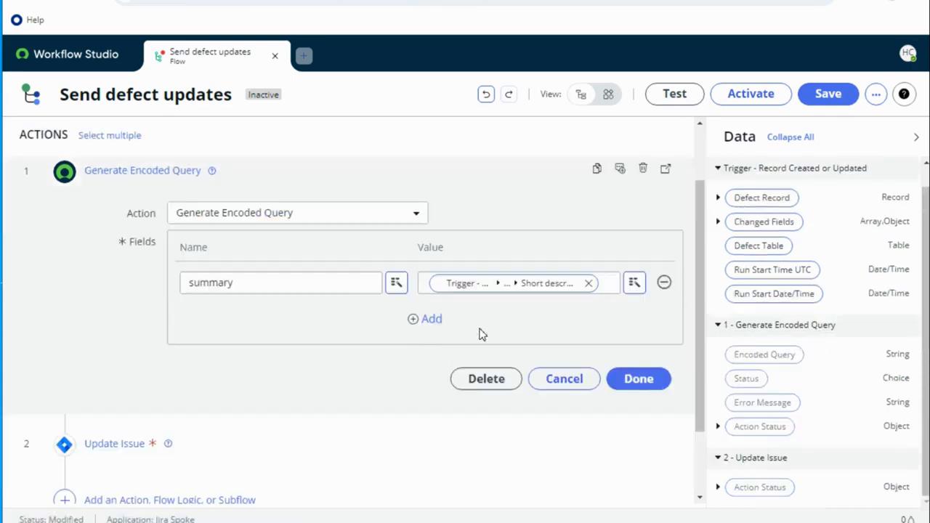
{"action": "left_click", "coordinate": [429, 321]}
{"action": "left_click", "coordinate": [251, 314]}
{"action": "double_click", "coordinate": [250, 313]}
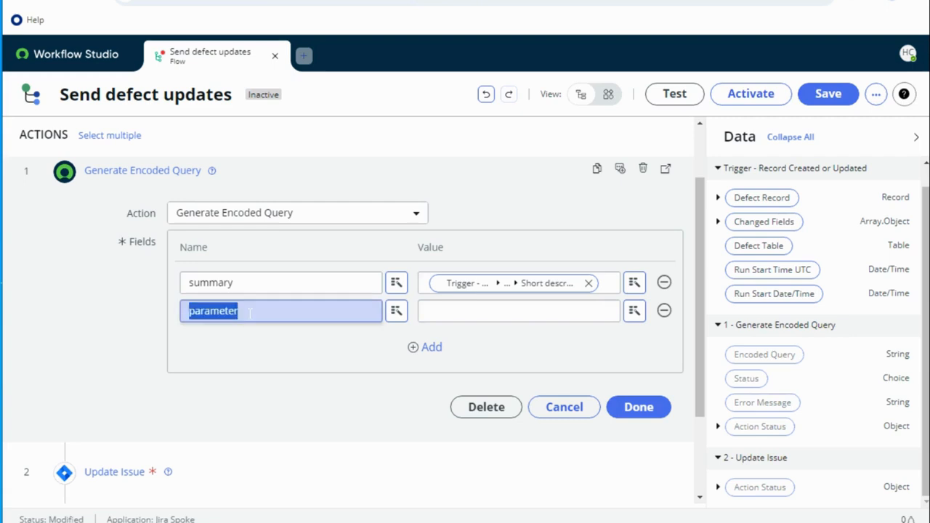
{"action": "type", "text": "description"}
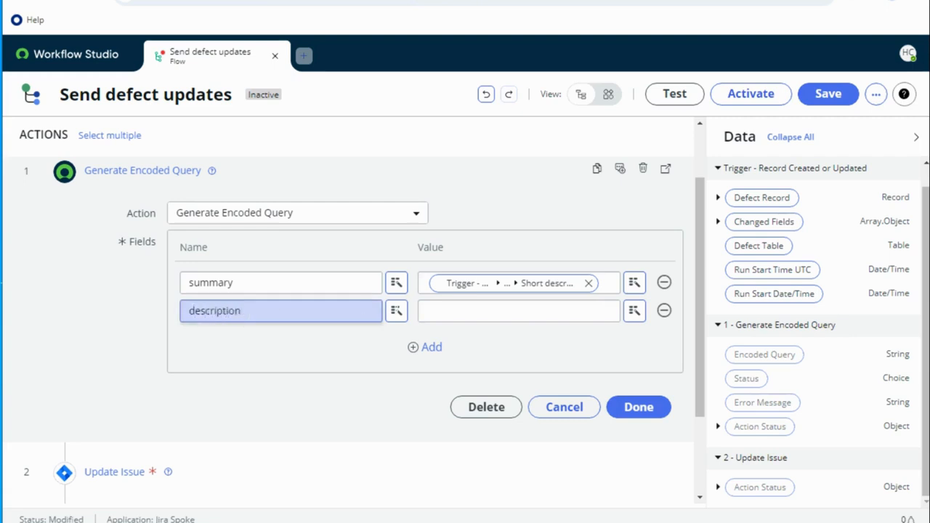
Step: Set the description field's value to the trigger's Defect Record Description and complete the Generate Encoded Query action
{"action": "left_click", "coordinate": [577, 312]}
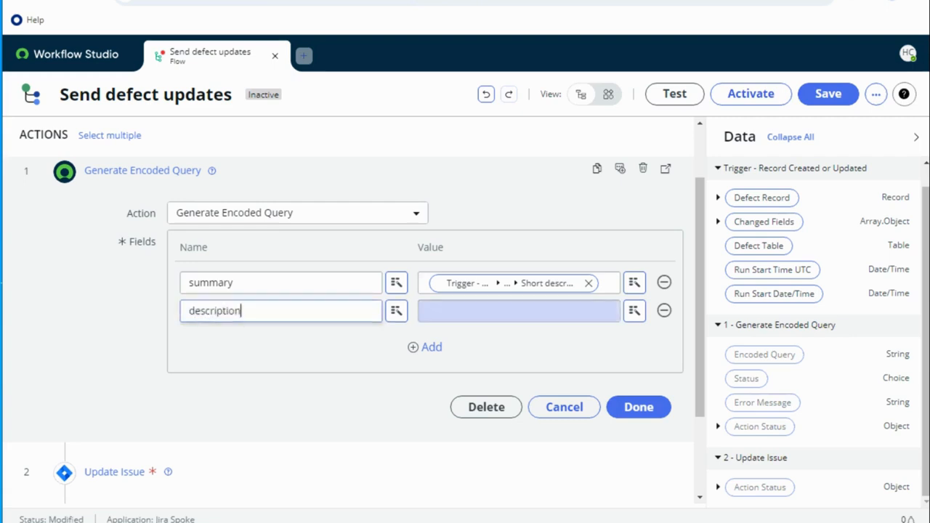
{"action": "left_click", "coordinate": [634, 312]}
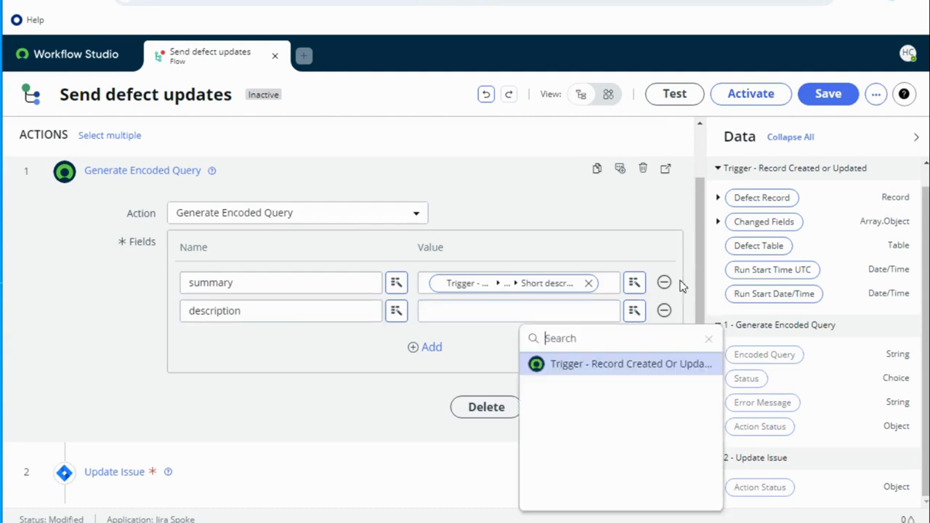
{"action": "left_click", "coordinate": [664, 367]}
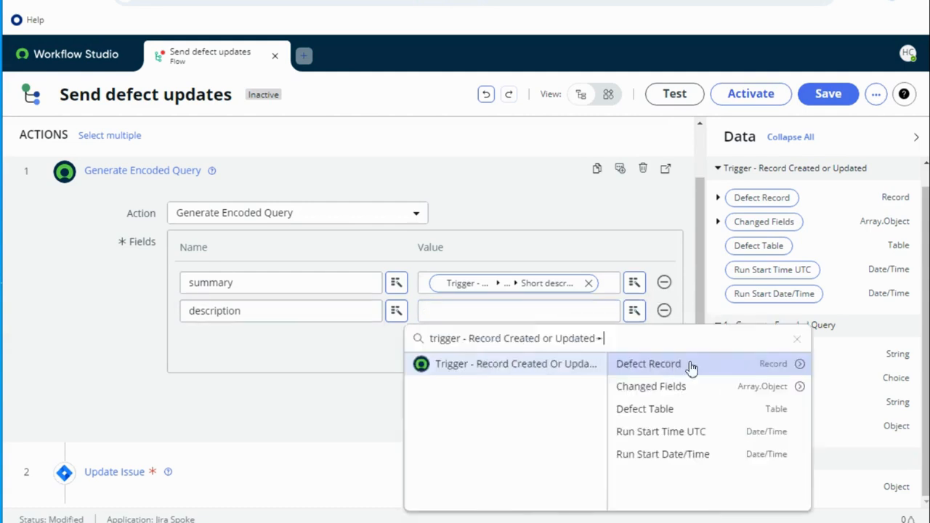
{"action": "left_click", "coordinate": [797, 364]}
{"action": "type", "text": "desc"}
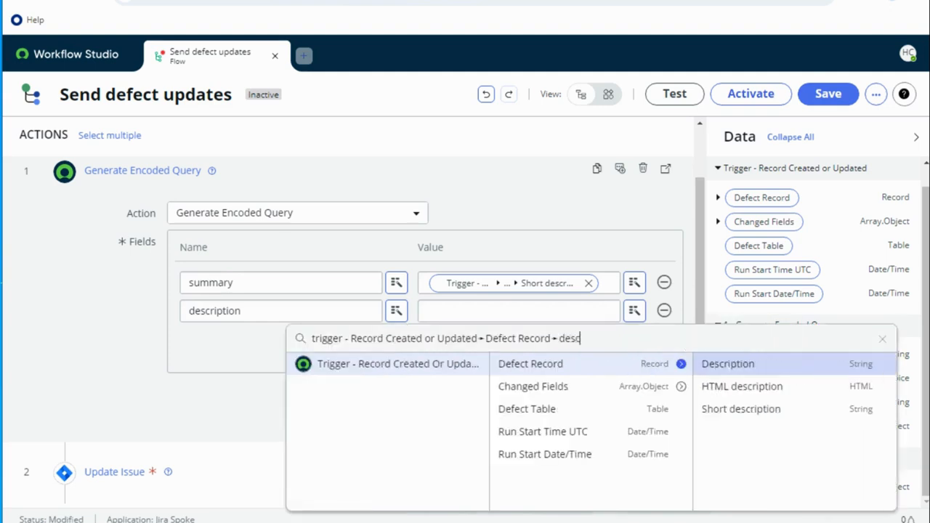
{"action": "left_click", "coordinate": [737, 369]}
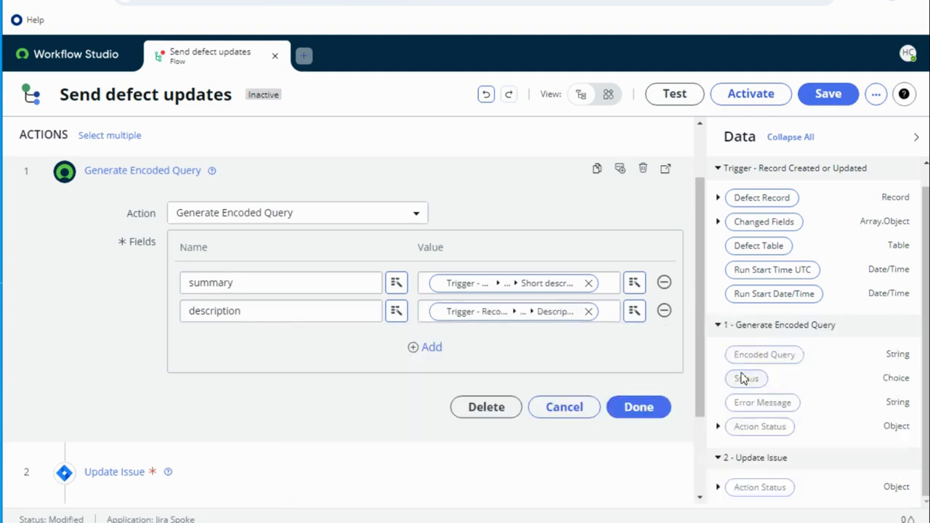
{"action": "left_click", "coordinate": [632, 405]}
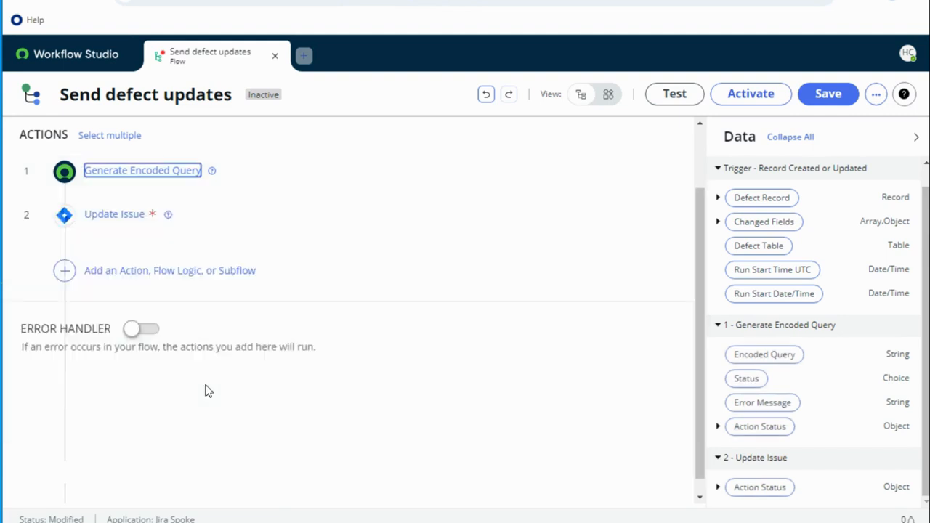
Step: Reopen the Update Issue action, set its Additional Fields to the Encoded Query output of Generate Encoded Query, and complete it
{"action": "left_click", "coordinate": [114, 295]}
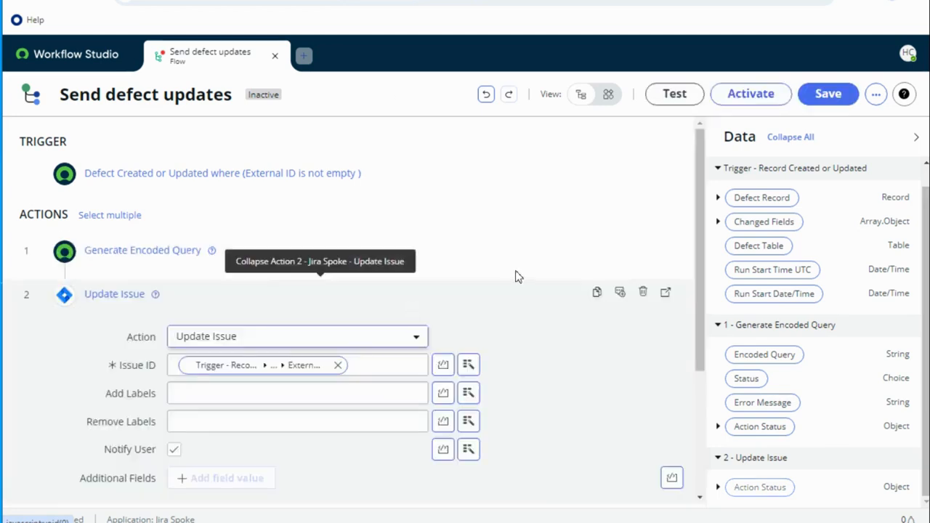
{"action": "scroll", "coordinate": [494, 320], "scroll_direction": "down", "scroll_amount": 2}
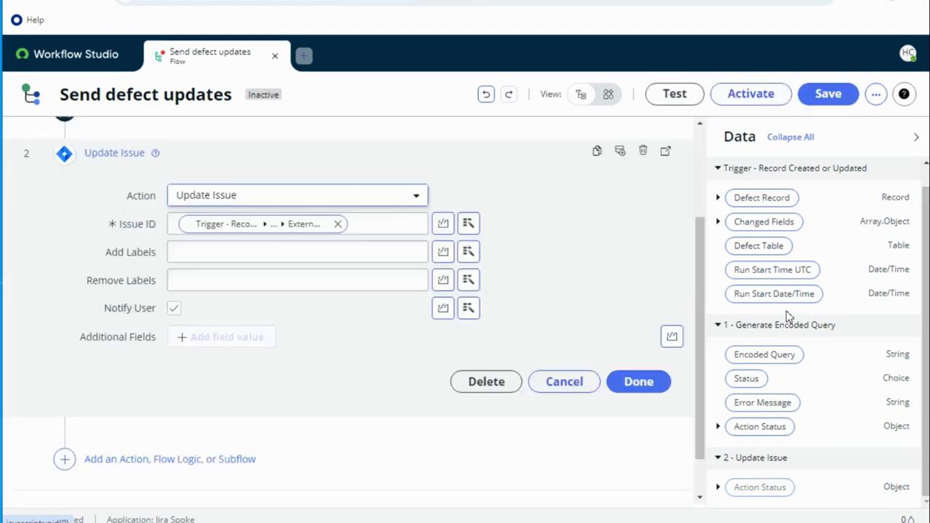
{"action": "left_click_drag", "start_coordinate": [766, 354], "coordinate": [222, 340]}
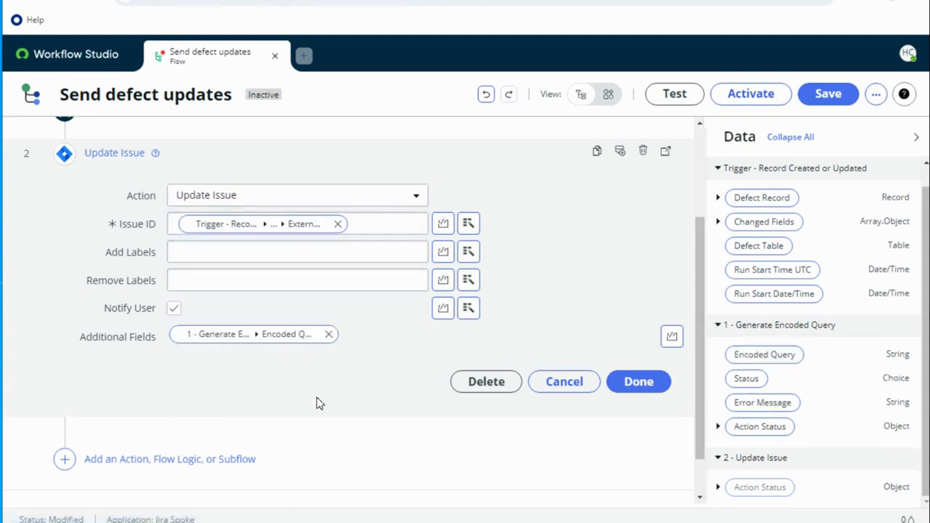
{"action": "left_click", "coordinate": [658, 452]}
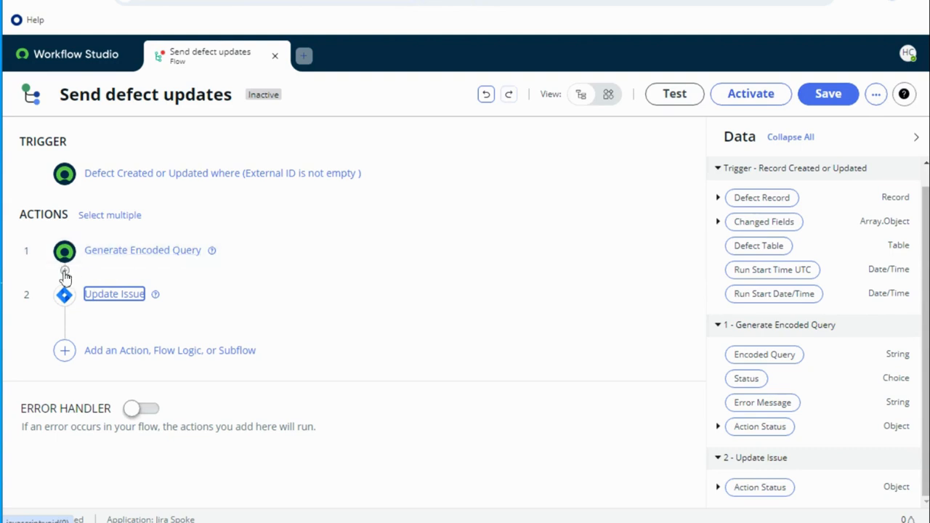
Step: Save the "Send defect updates" flow and activate it
{"action": "mouse_move", "coordinate": [266, 278]}
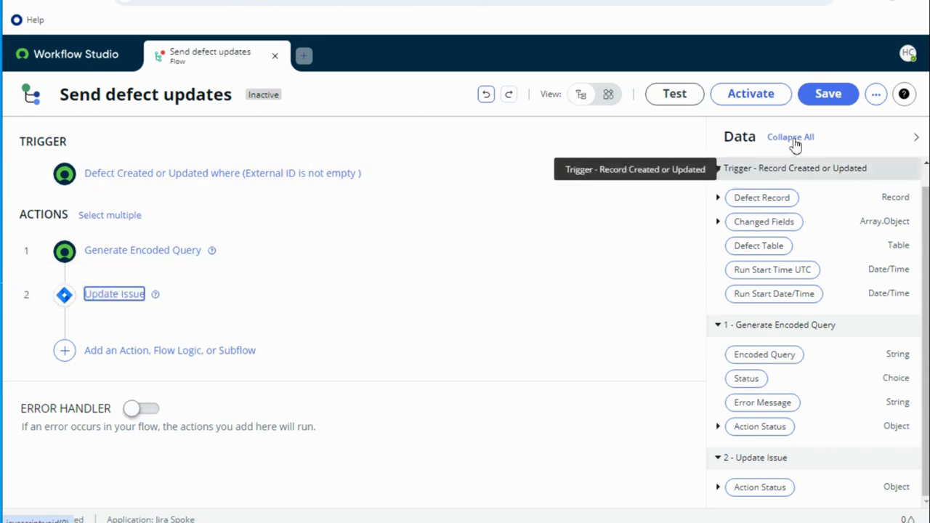
{"action": "left_click", "coordinate": [828, 95]}
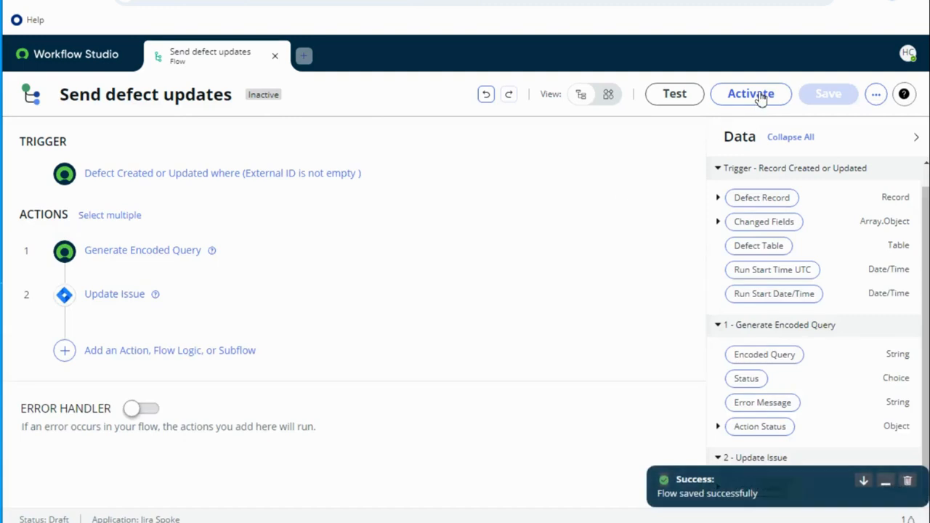
{"action": "left_click", "coordinate": [758, 97]}
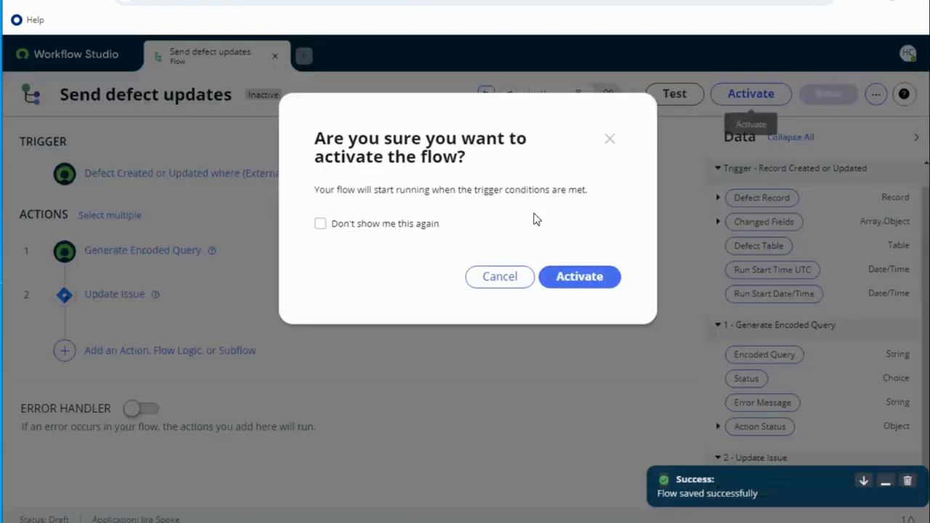
{"action": "left_click", "coordinate": [588, 280]}
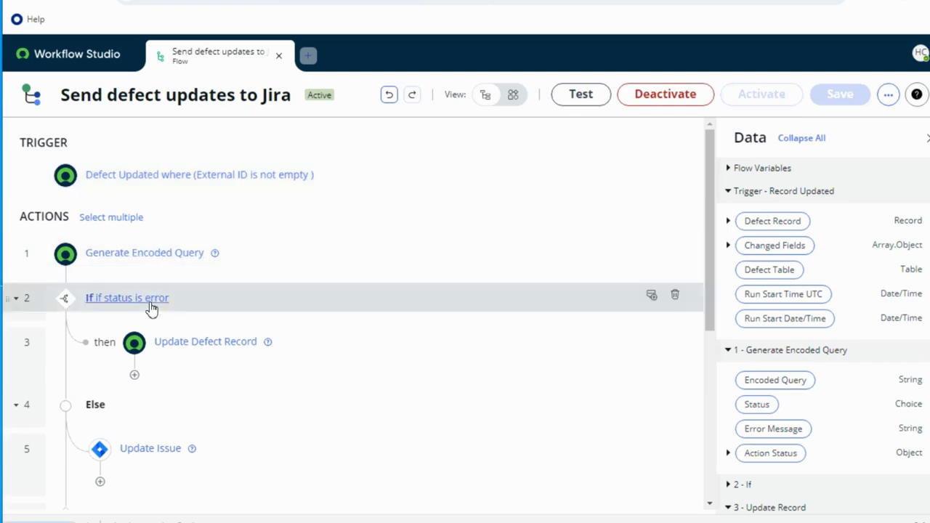
Step: Examine the error handling in the "Send defect updates to Jira" flow, including its If conditions, Update Defect Record actions and error handler
{"action": "left_click", "coordinate": [202, 344]}
{"action": "scroll", "coordinate": [360, 342], "scroll_direction": "down", "scroll_amount": 1}
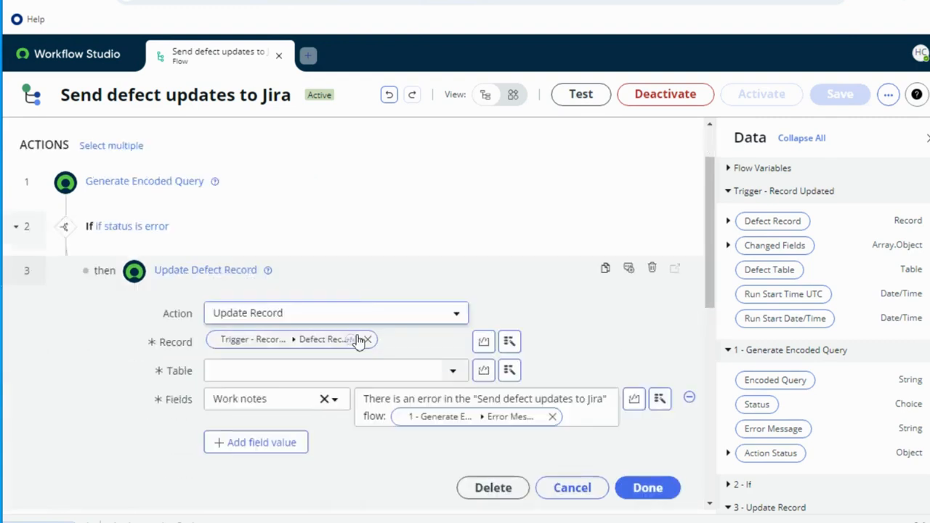
{"action": "scroll", "coordinate": [161, 342], "scroll_direction": "down", "scroll_amount": 5}
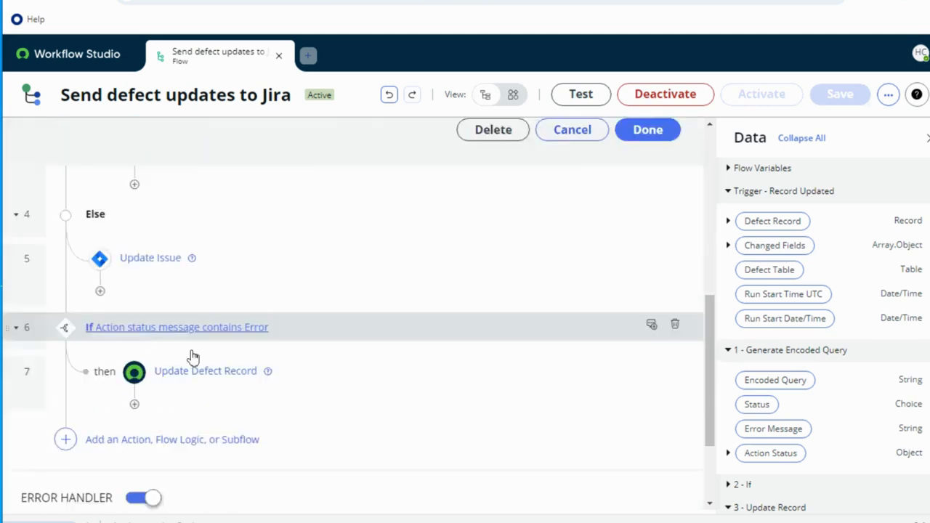
{"action": "scroll", "coordinate": [174, 305], "scroll_direction": "down", "scroll_amount": 1}
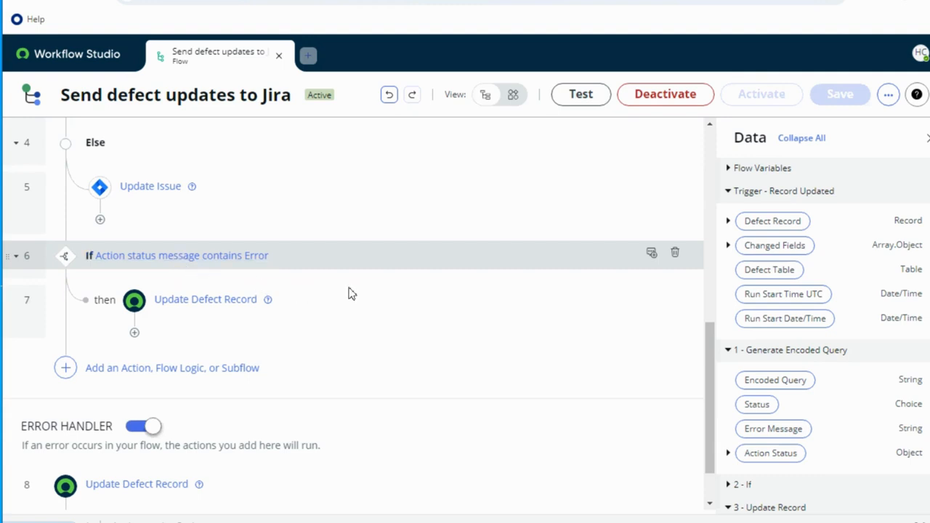
{"action": "left_click", "coordinate": [376, 301]}
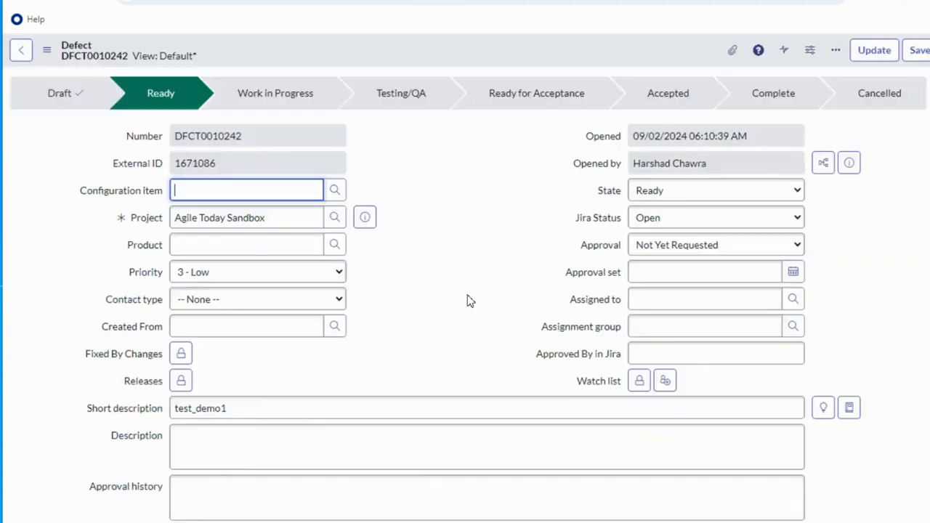
Step: Set the defect's Short description to test_demo2 and its Description to test_desc_demo, and save the record
{"action": "left_click", "coordinate": [249, 408]}
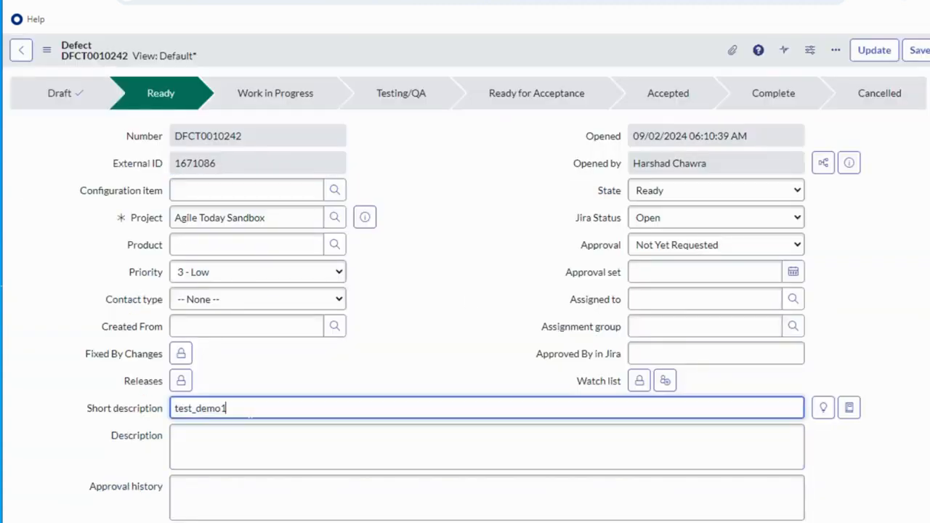
{"action": "key", "text": "Tab"}
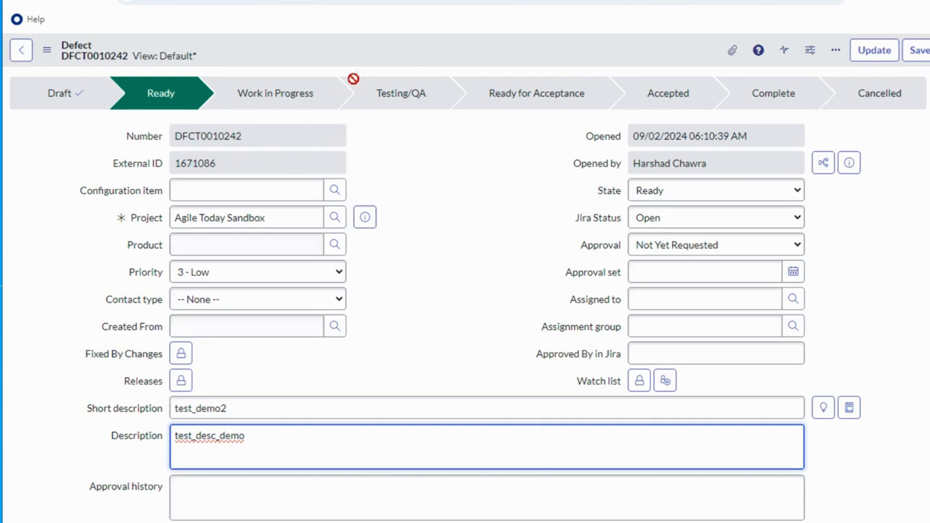
{"action": "right_click", "coordinate": [417, 49]}
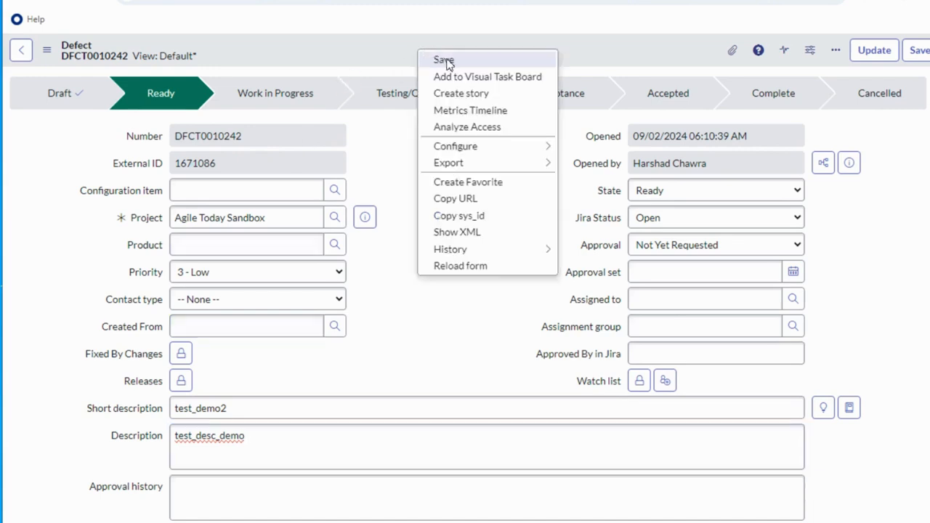
{"action": "left_click", "coordinate": [448, 64]}
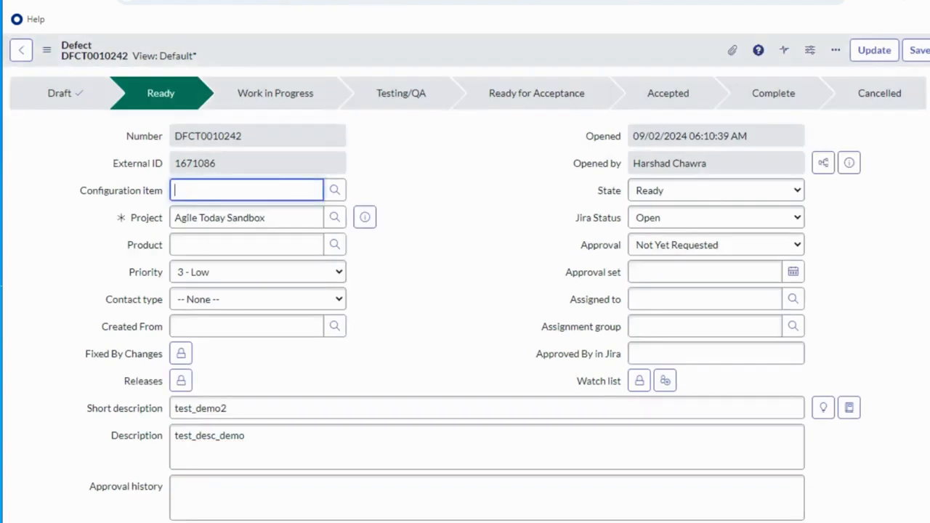
Step: Switch to Jira, check the linked issue's summary and description, and leave its description editor without changes
{"action": "key", "text": "ctrl+Tab"}
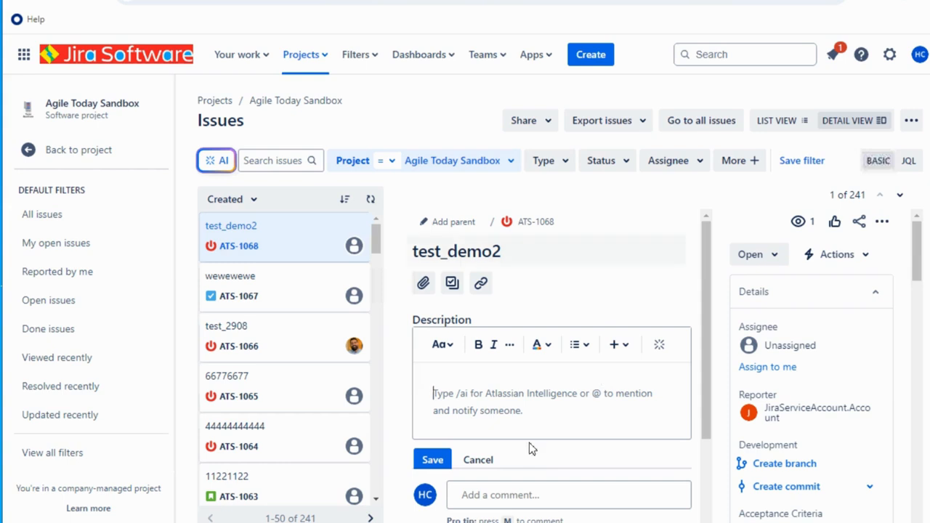
{"action": "left_click", "coordinate": [485, 461]}
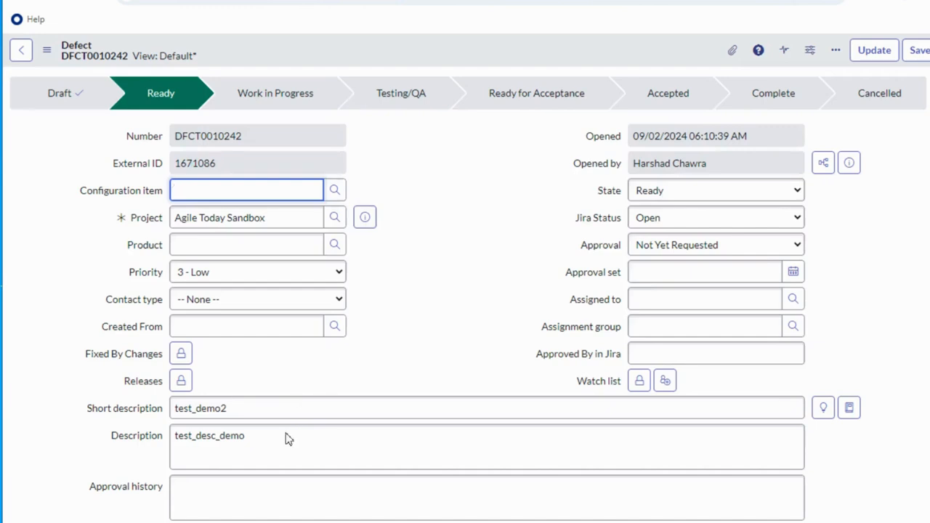
Step: Return to the ServiceNow defect record, change its Description to test_desc_demo2, and save the record
{"action": "left_click", "coordinate": [285, 438]}
{"action": "type", "text": "2"}
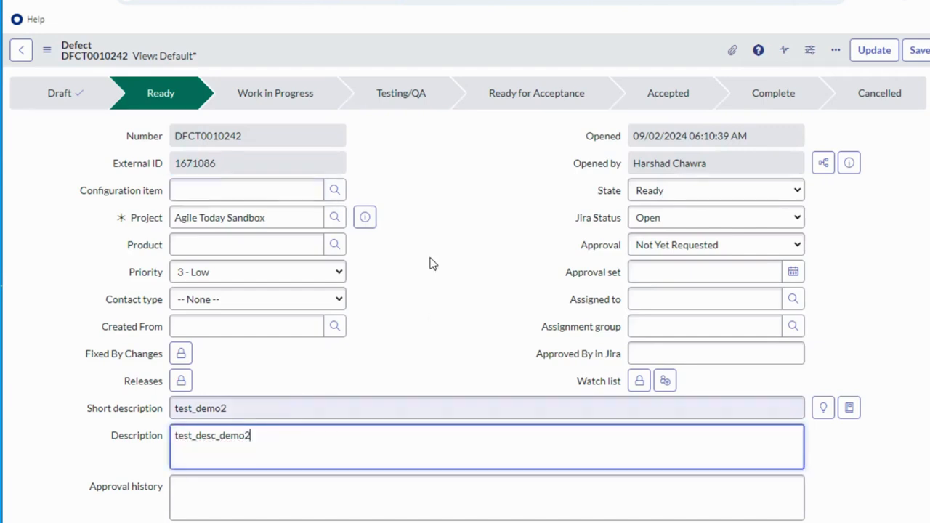
{"action": "right_click", "coordinate": [446, 44]}
{"action": "left_click", "coordinate": [460, 55]}
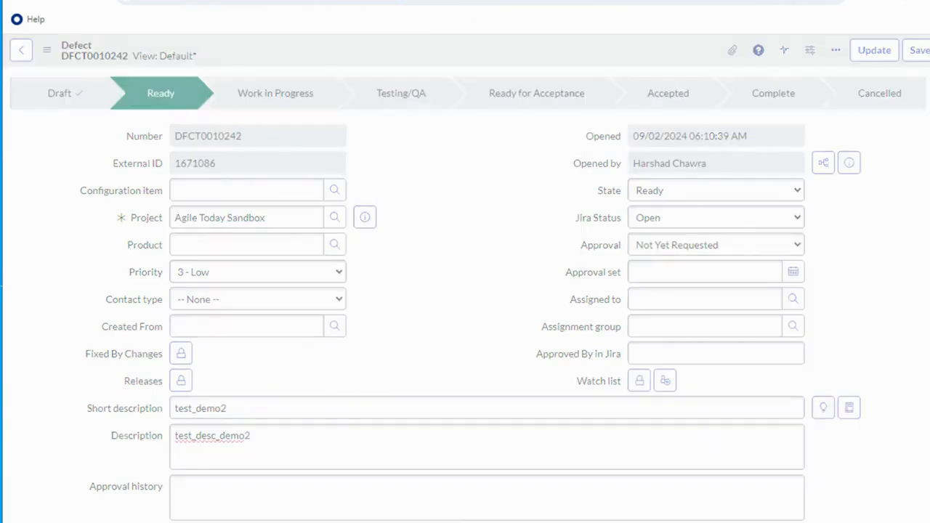